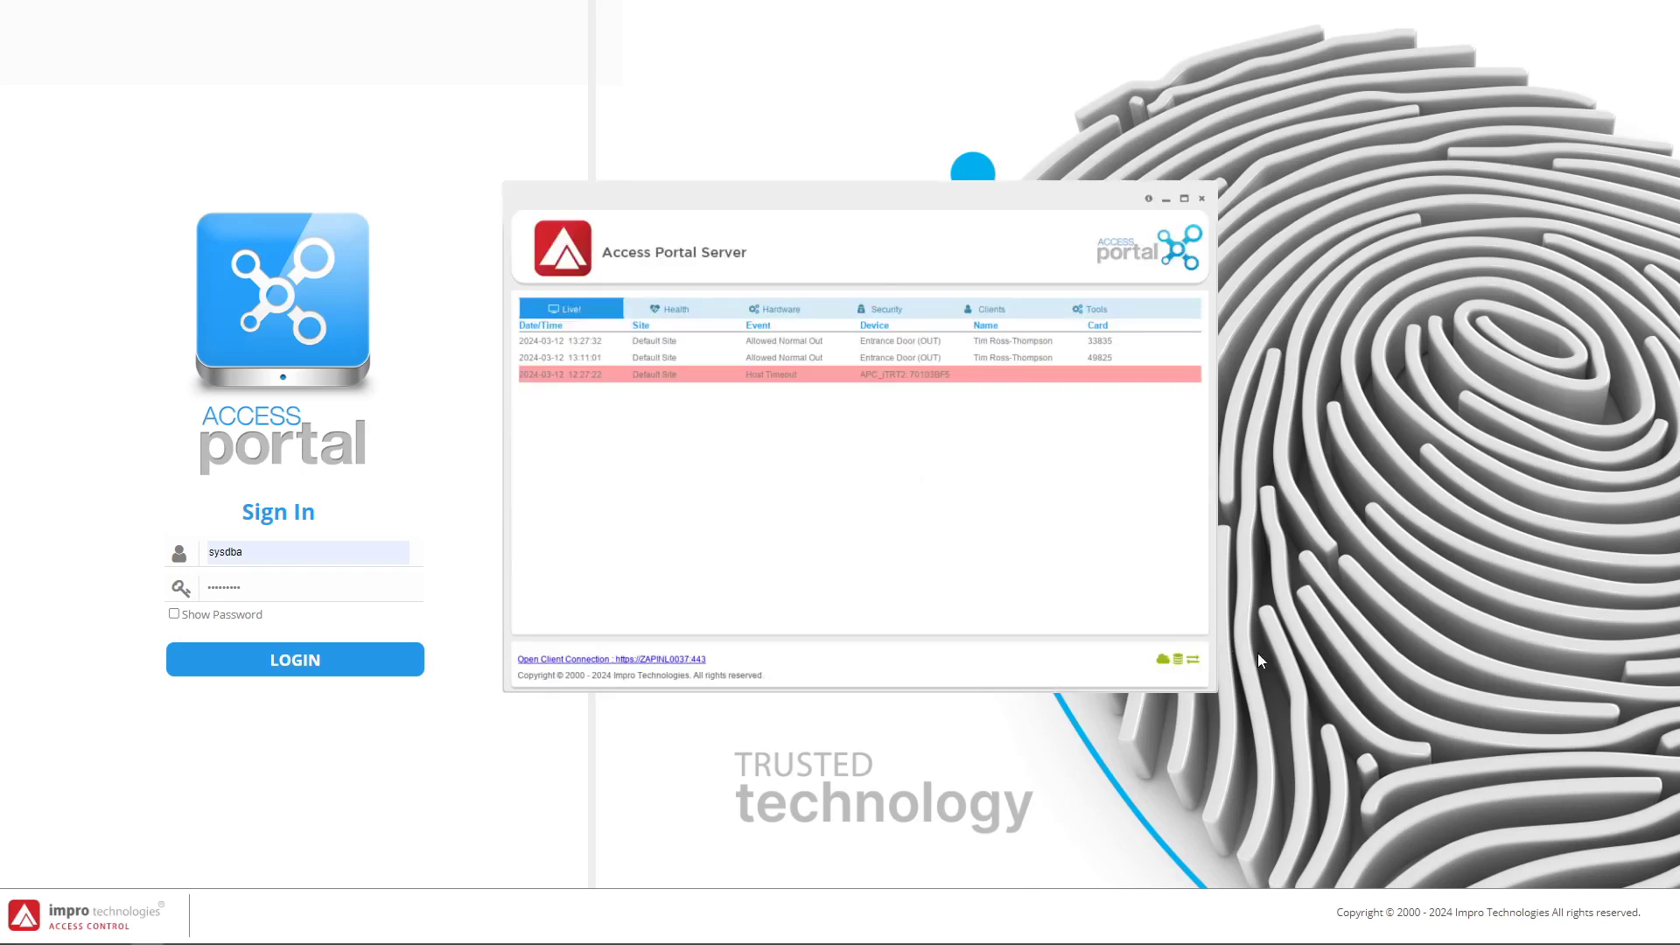
# - Install the discovered IDFace face reader from the Hardware > Biometric Install list
pyautogui.moveTo(836, 197); pyautogui.dragTo(850, 197)
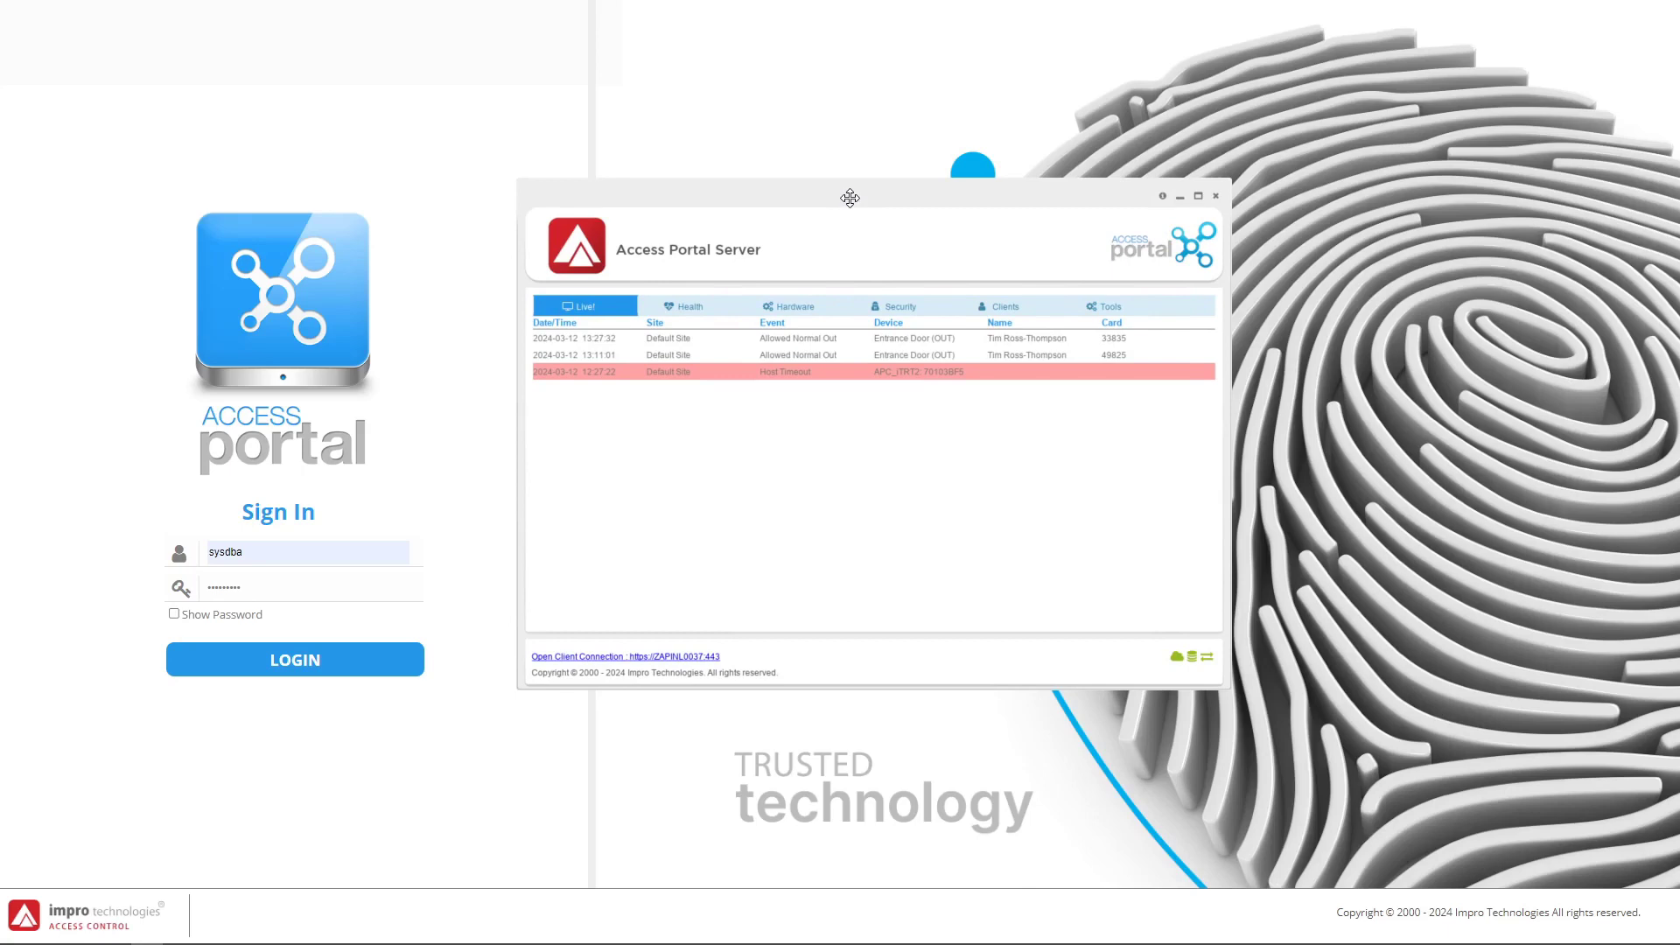
pyautogui.click(772, 311)
pyautogui.click(731, 338)
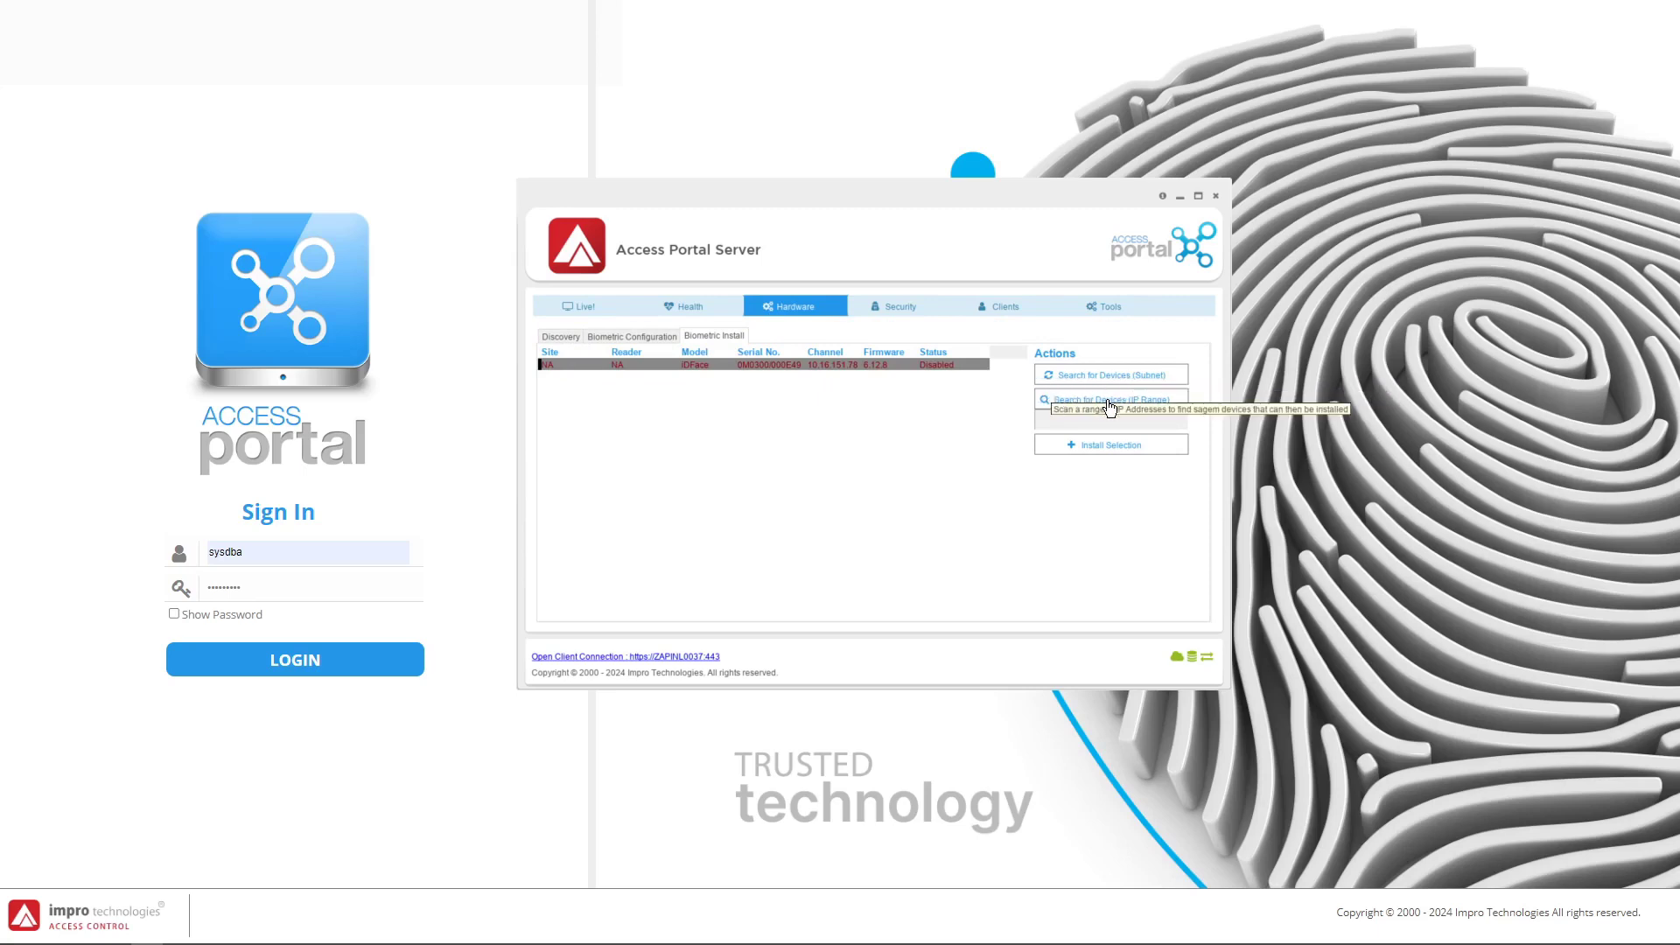
pyautogui.click(876, 366)
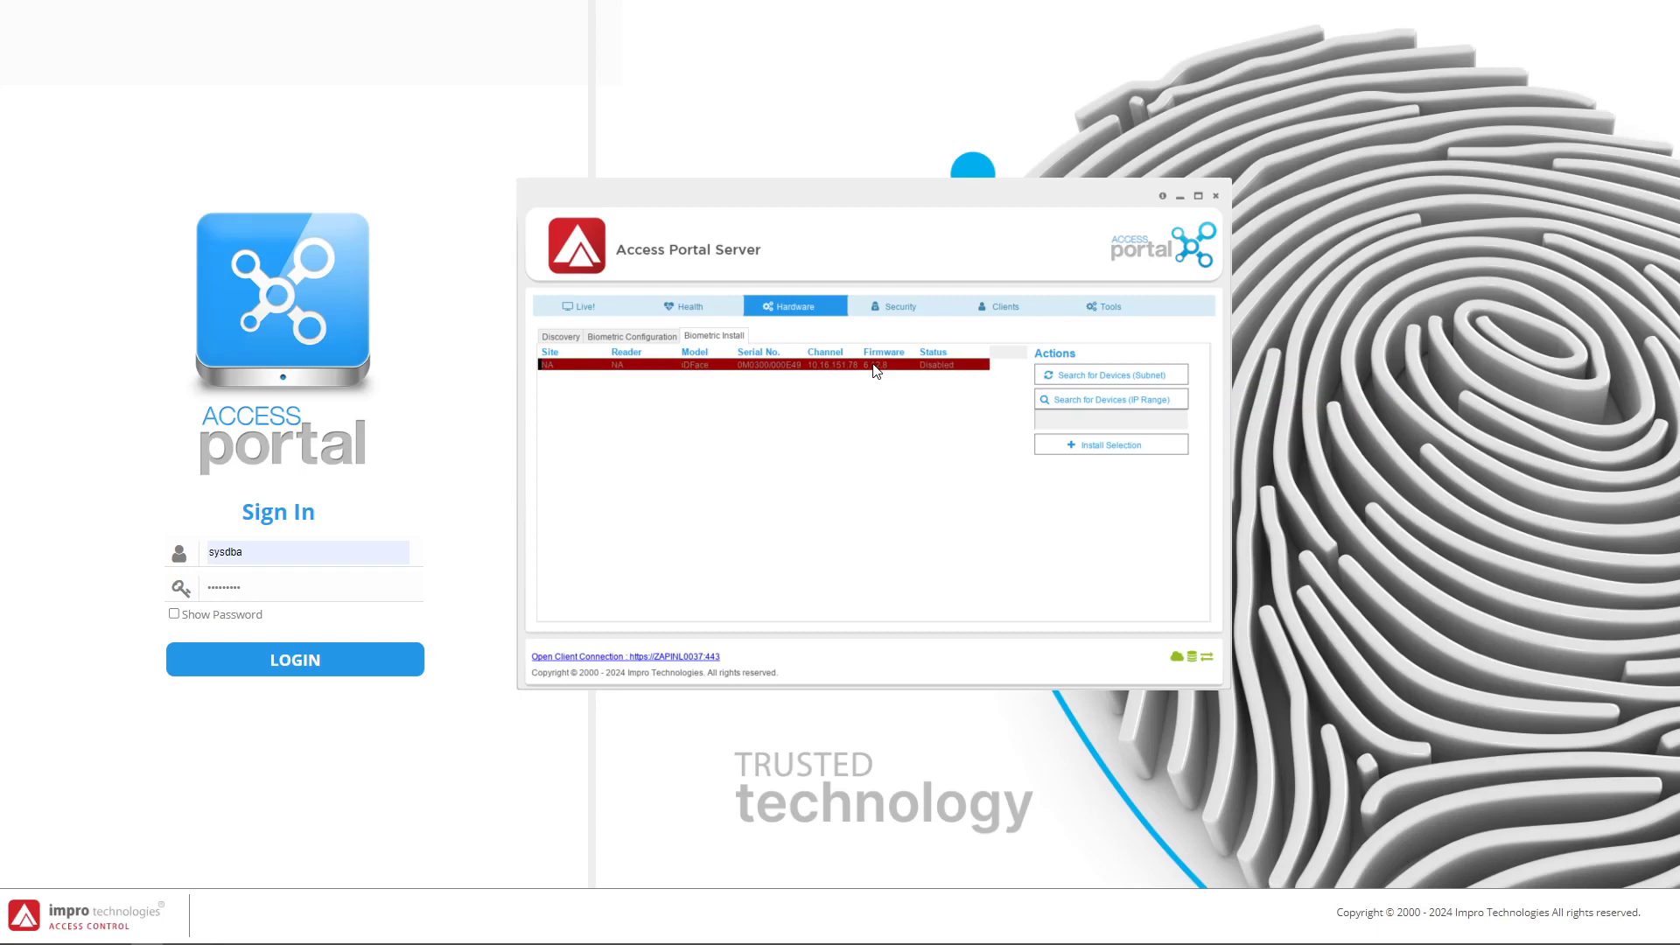
pyautogui.click(1107, 449)
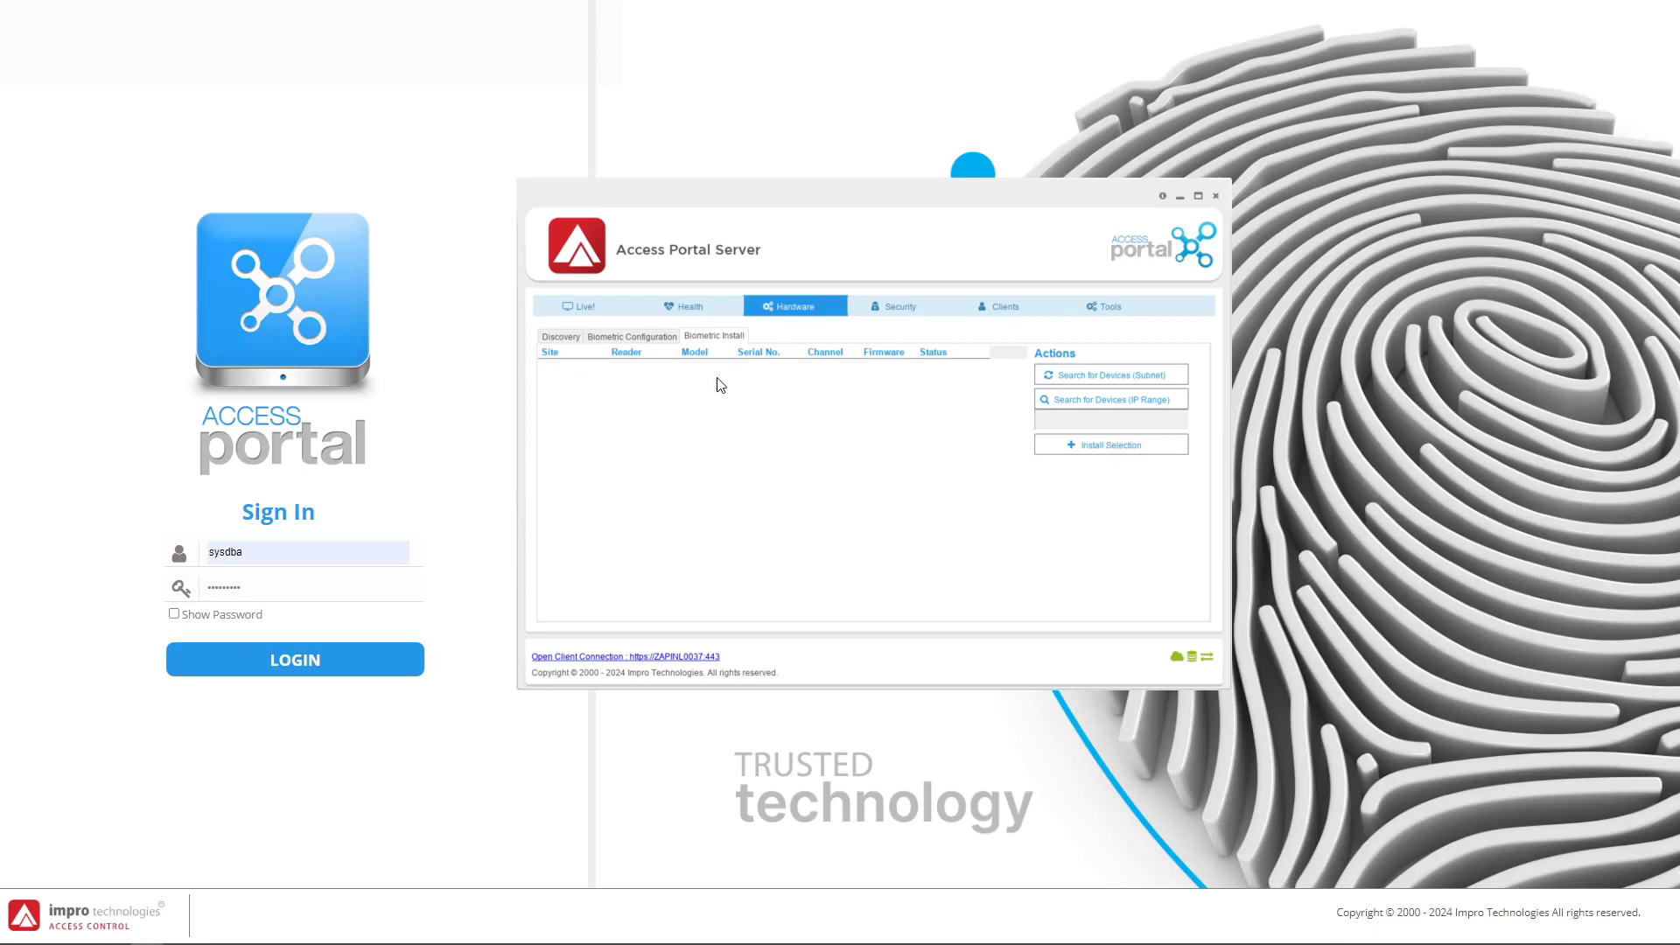
# - Select the installed IDFace reader under Biometric Configuration to check its OK status
pyautogui.click(632, 337)
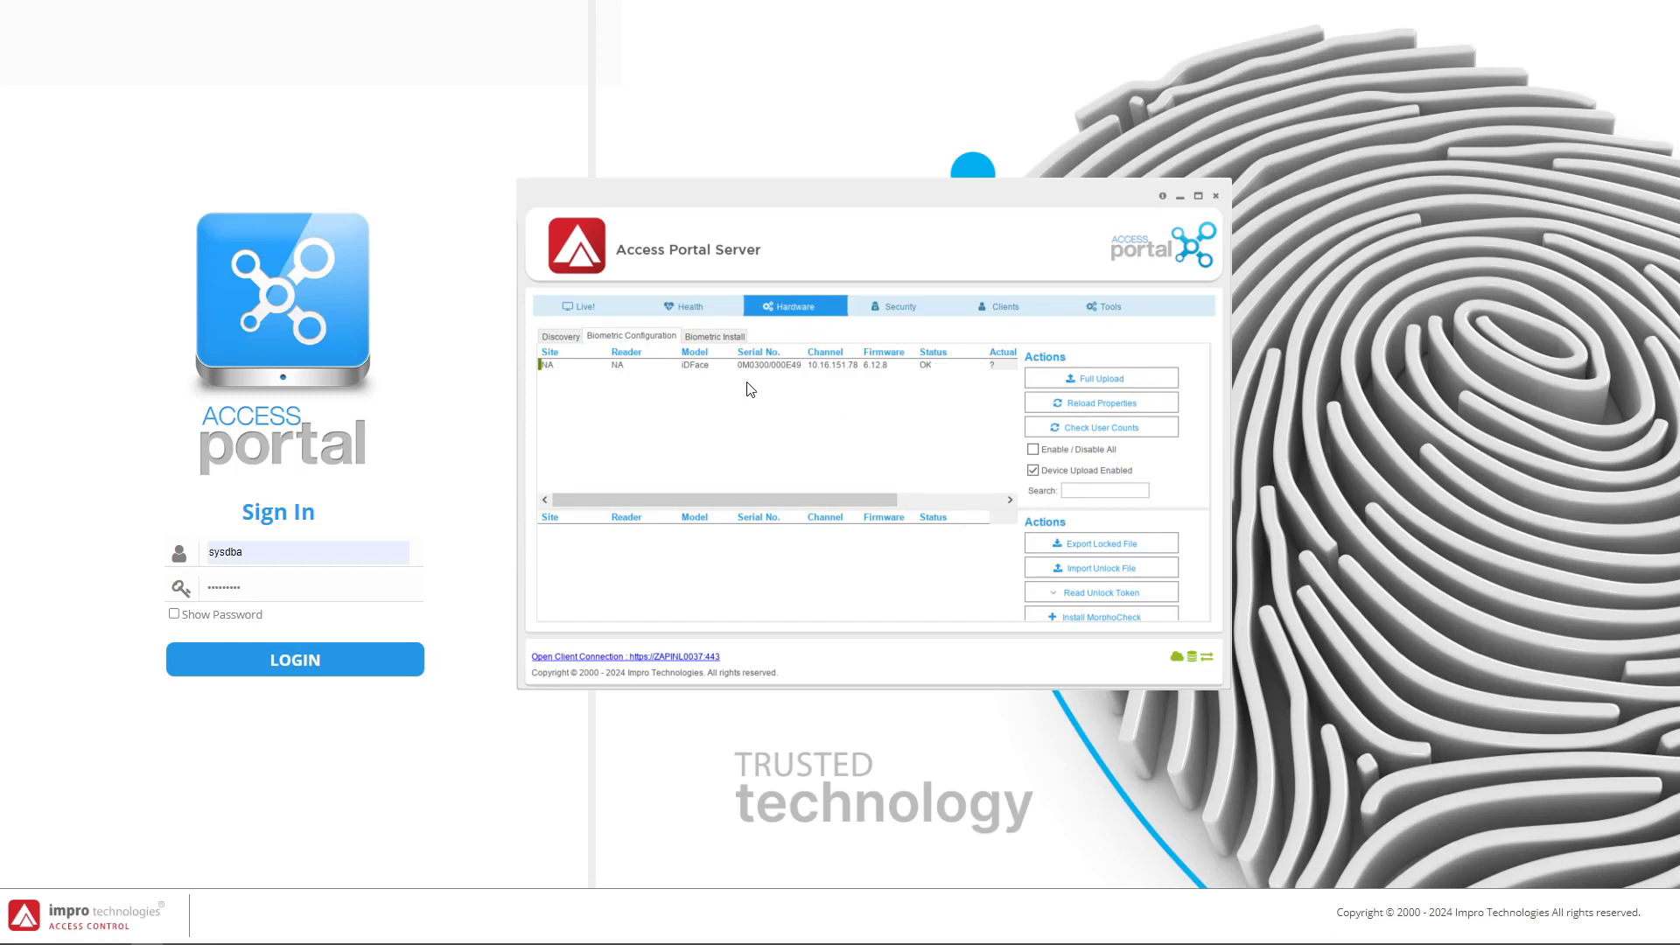
pyautogui.click(766, 367)
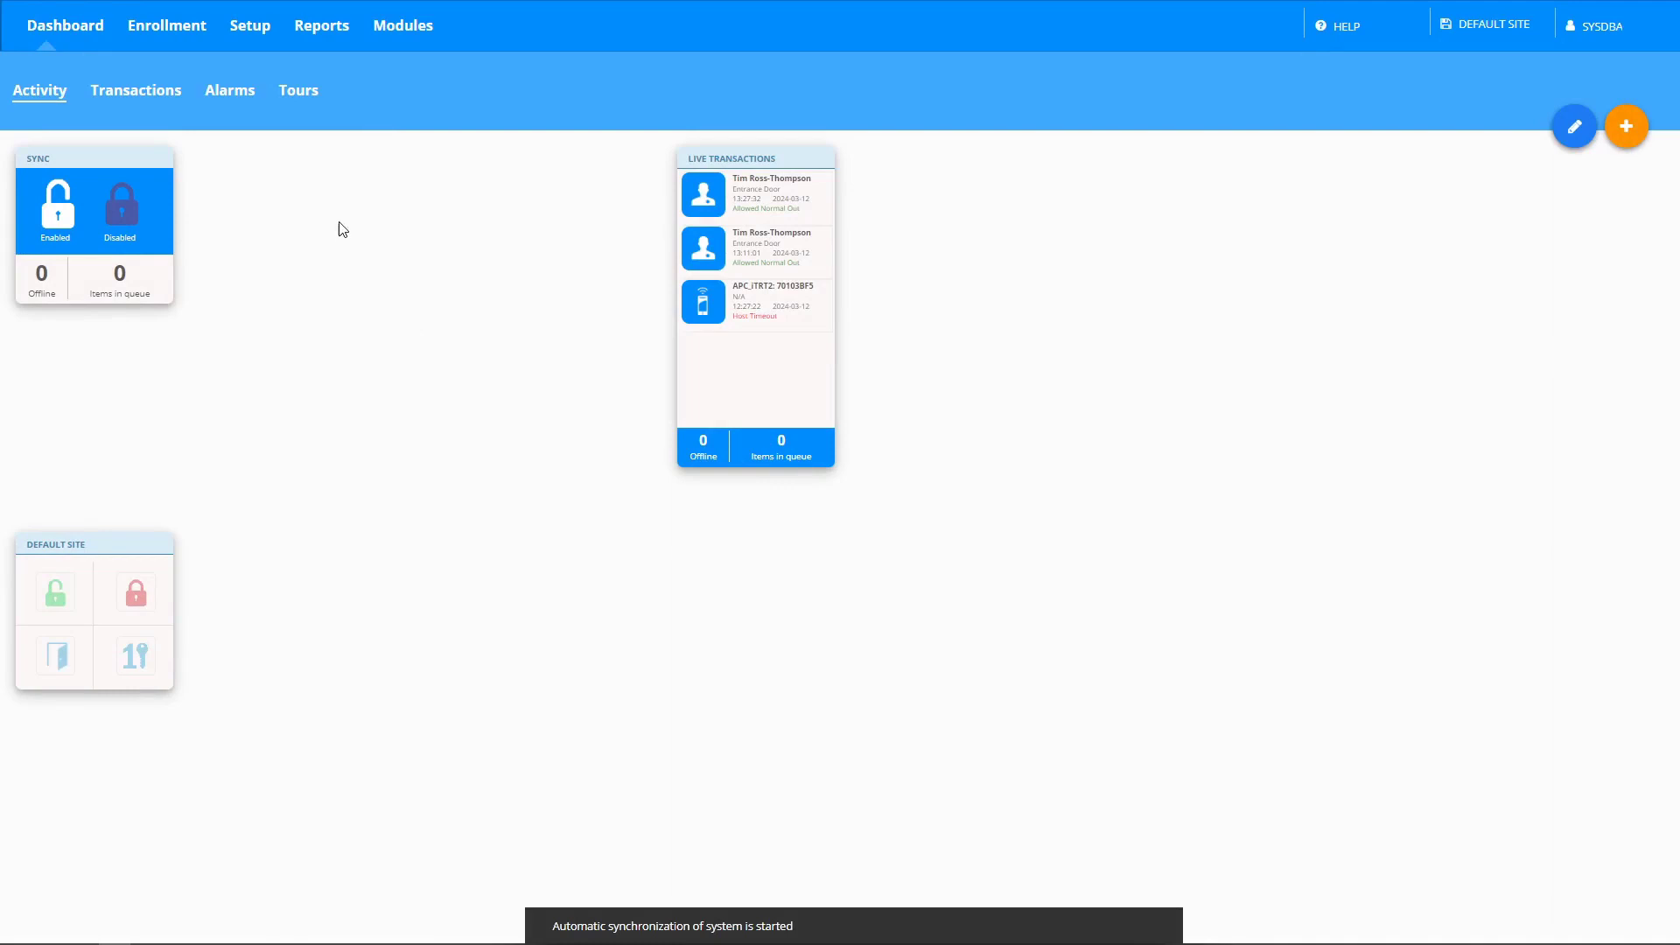
pyautogui.click(167, 24)
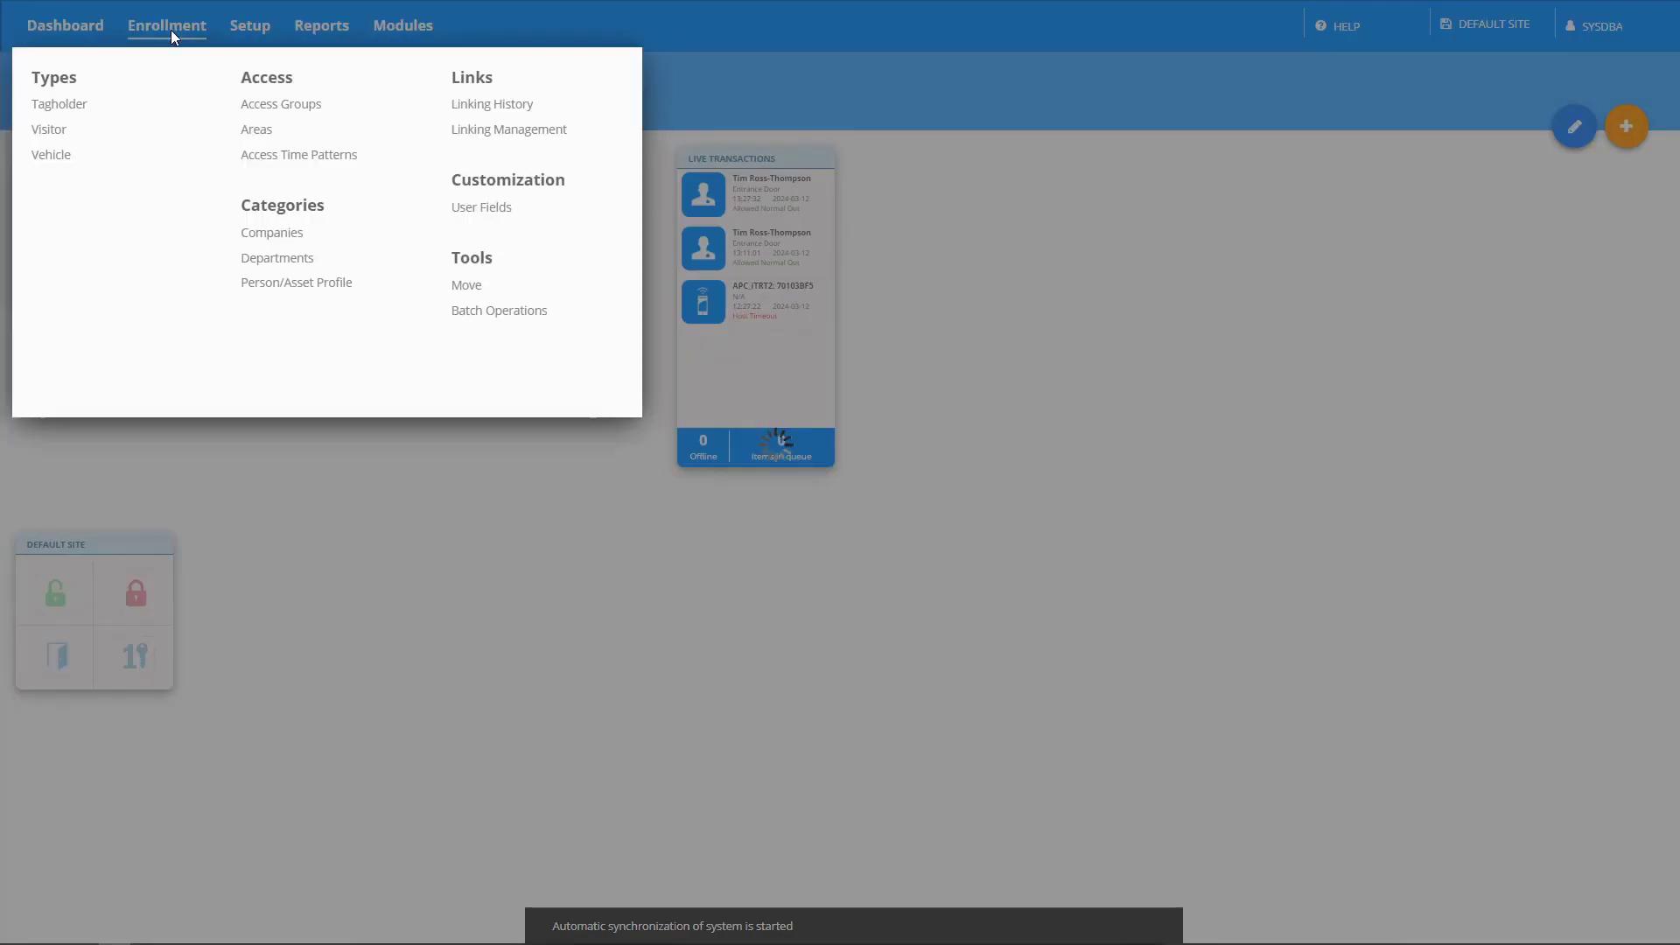
pyautogui.click(59, 104)
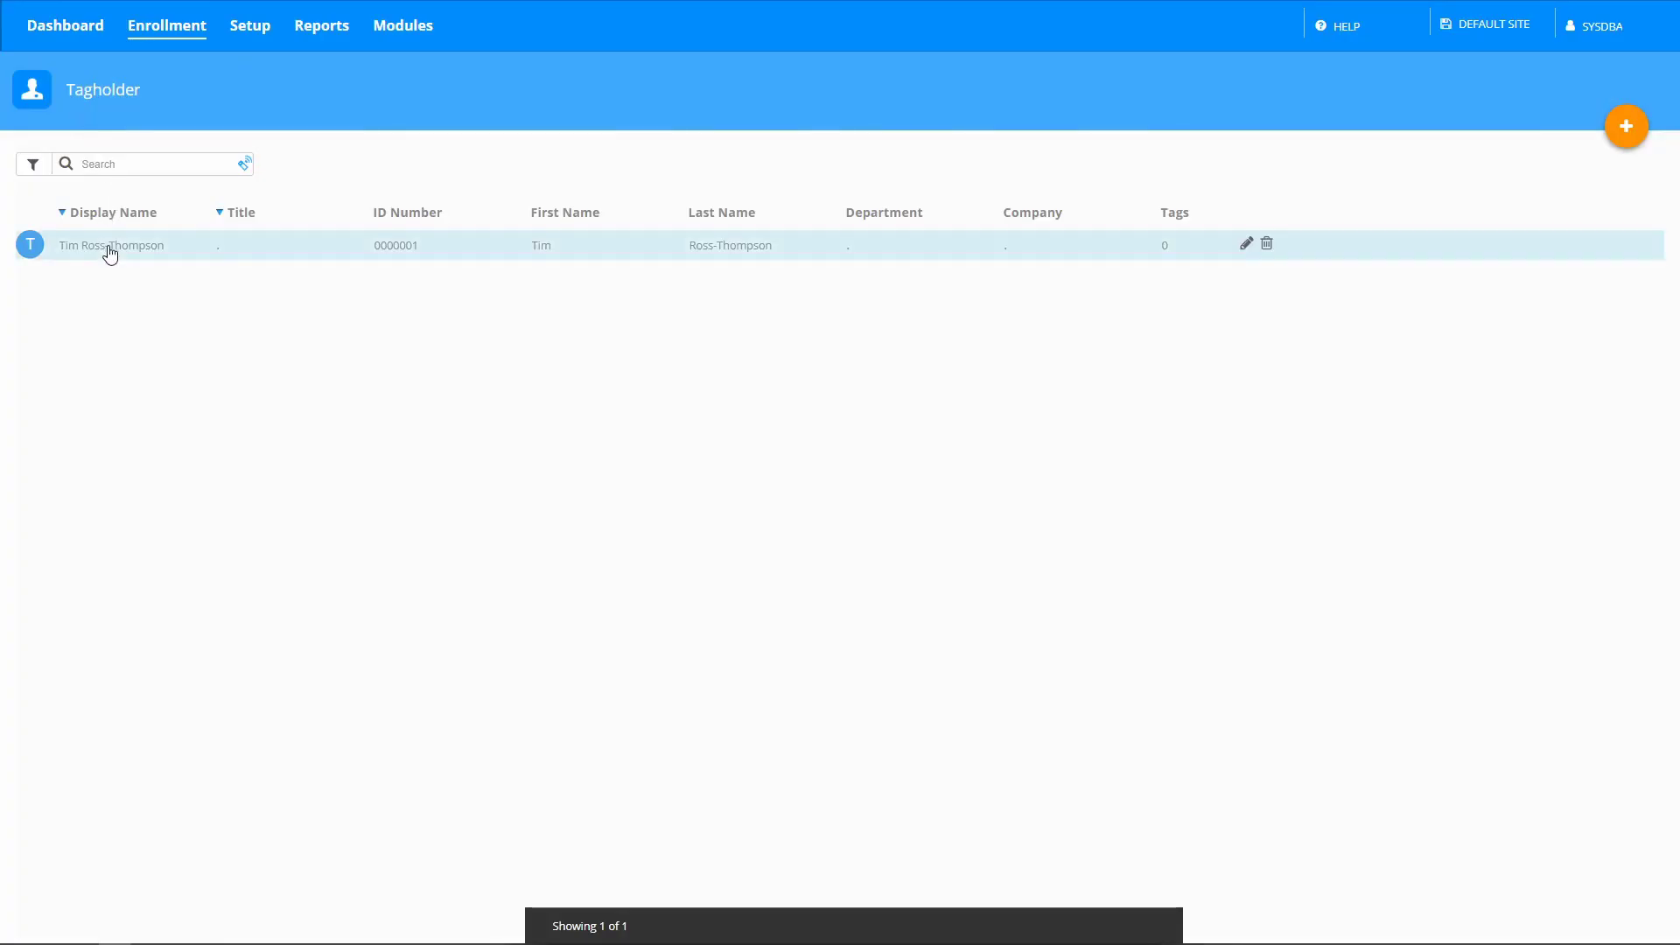
pyautogui.moveTo(110, 245)
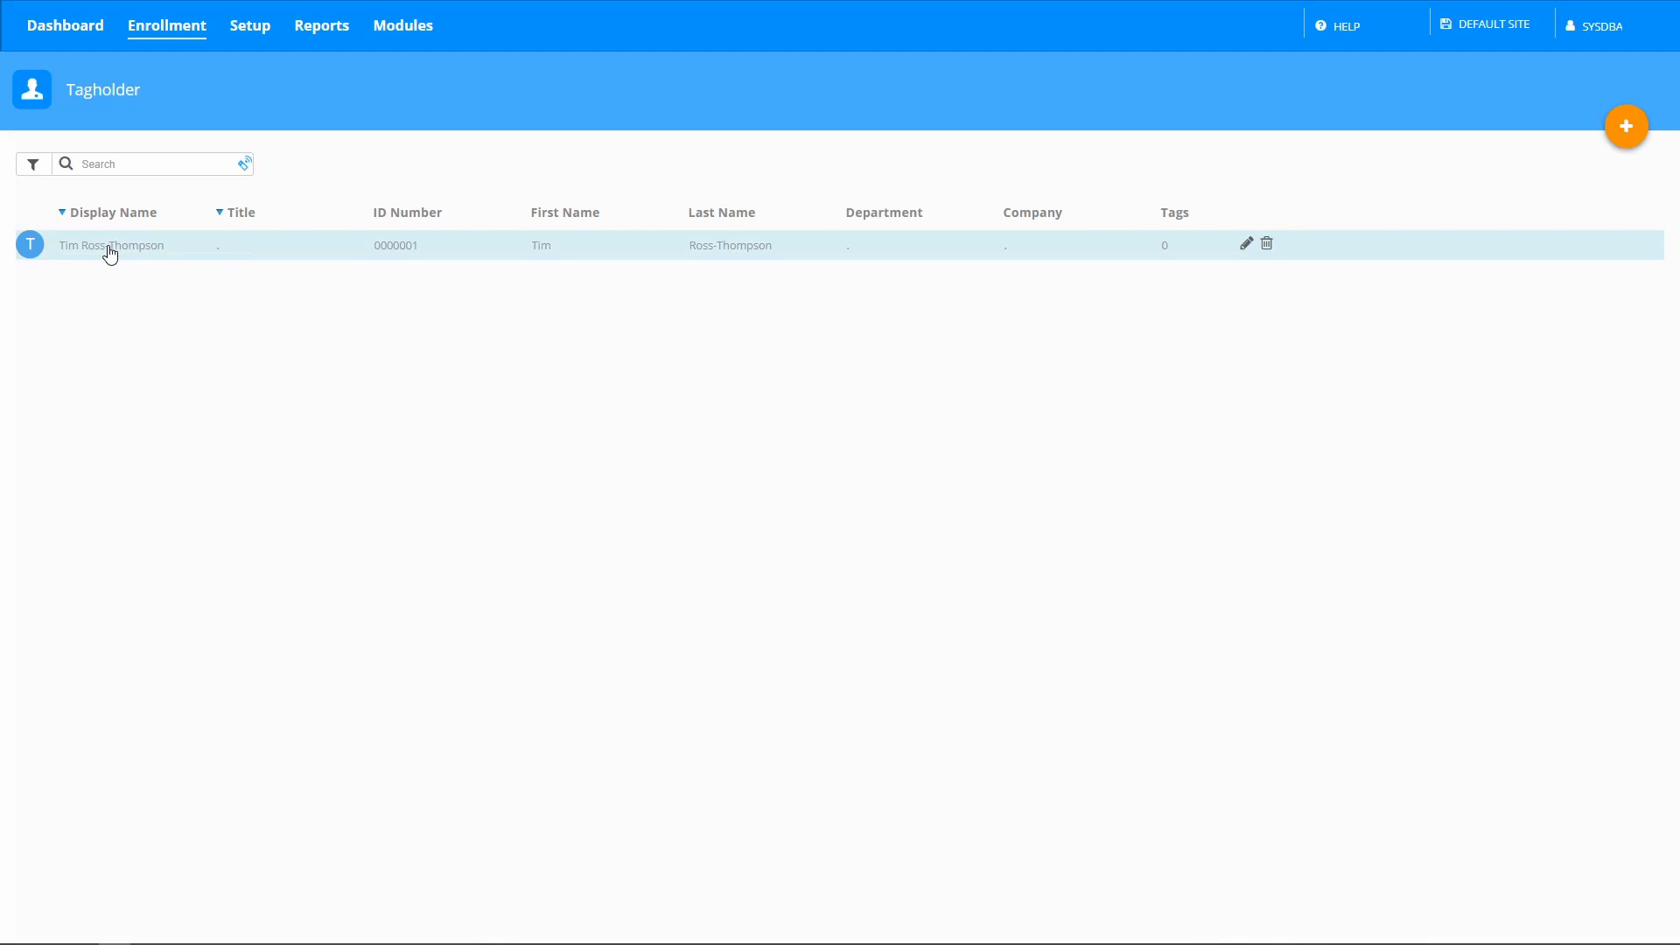
pyautogui.click(109, 251)
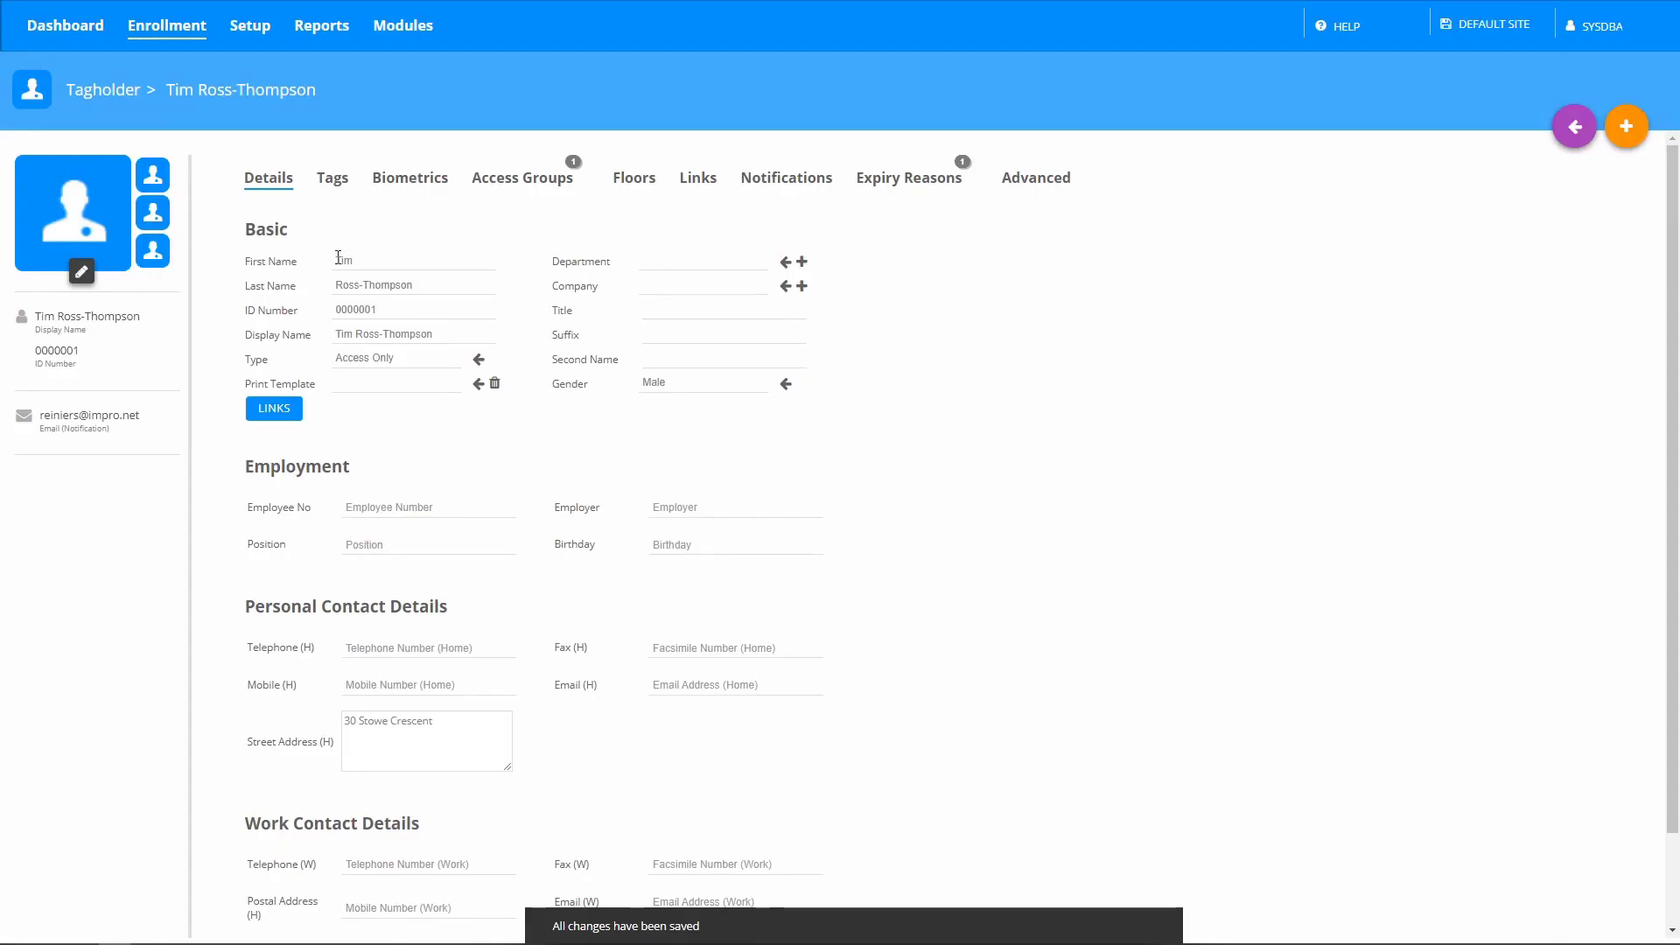
# - Add a Random PAC tag, code 65110, through the Enrollment Wizard's Enroll Card option
pyautogui.click(332, 178)
pyautogui.click(538, 264)
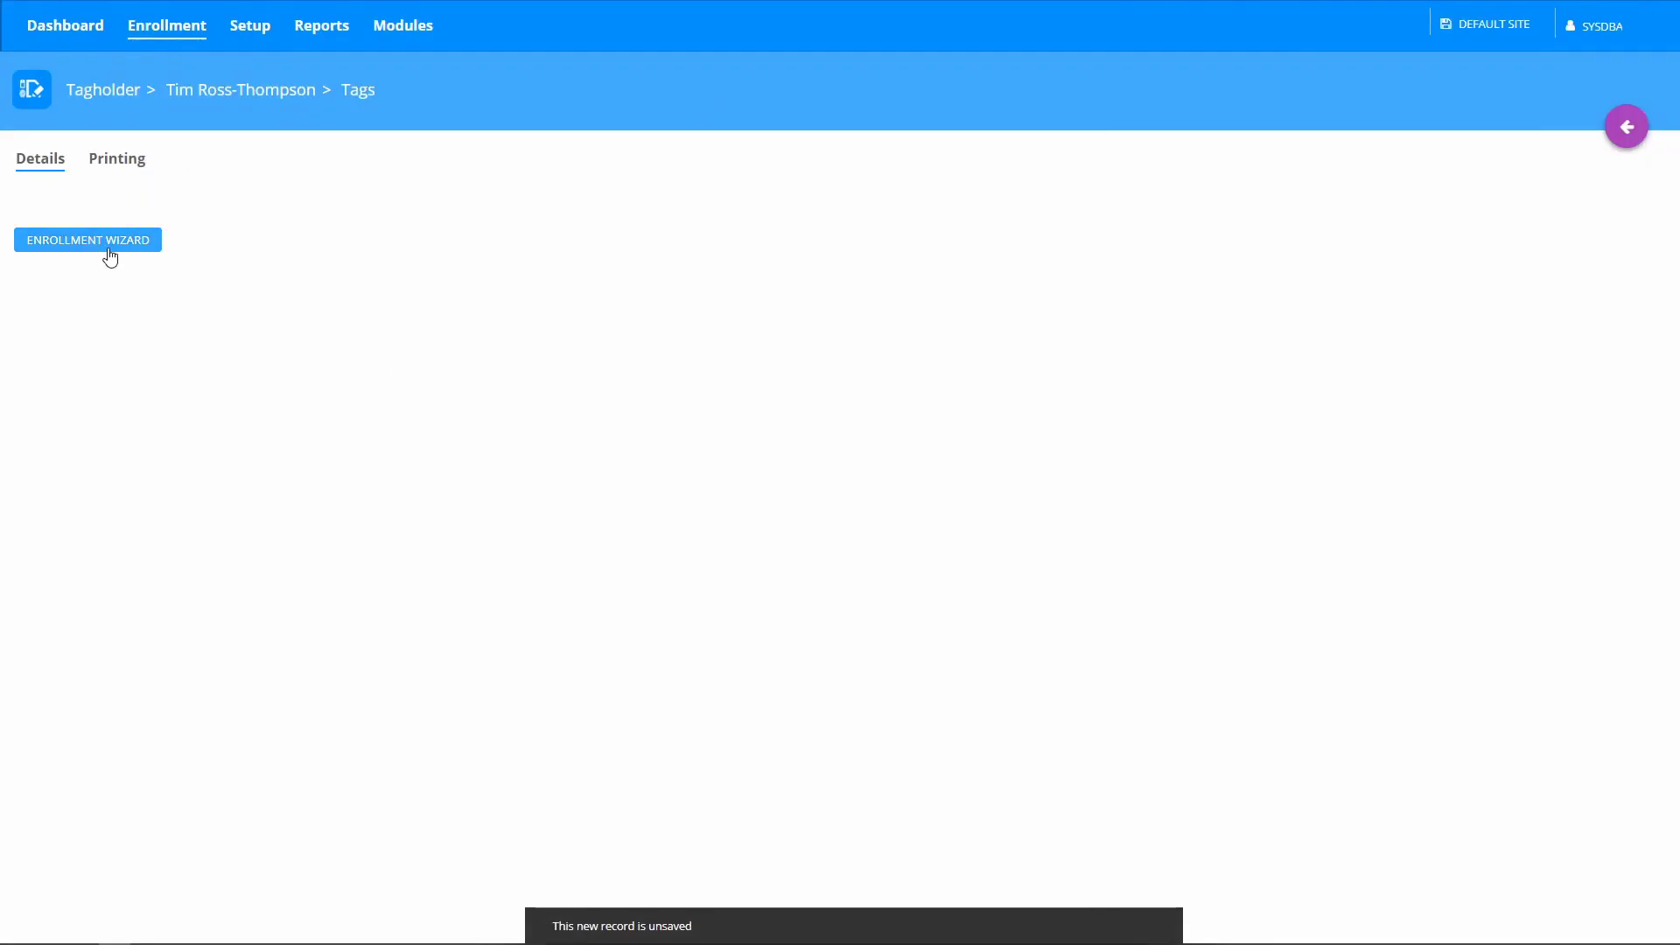
pyautogui.click(102, 247)
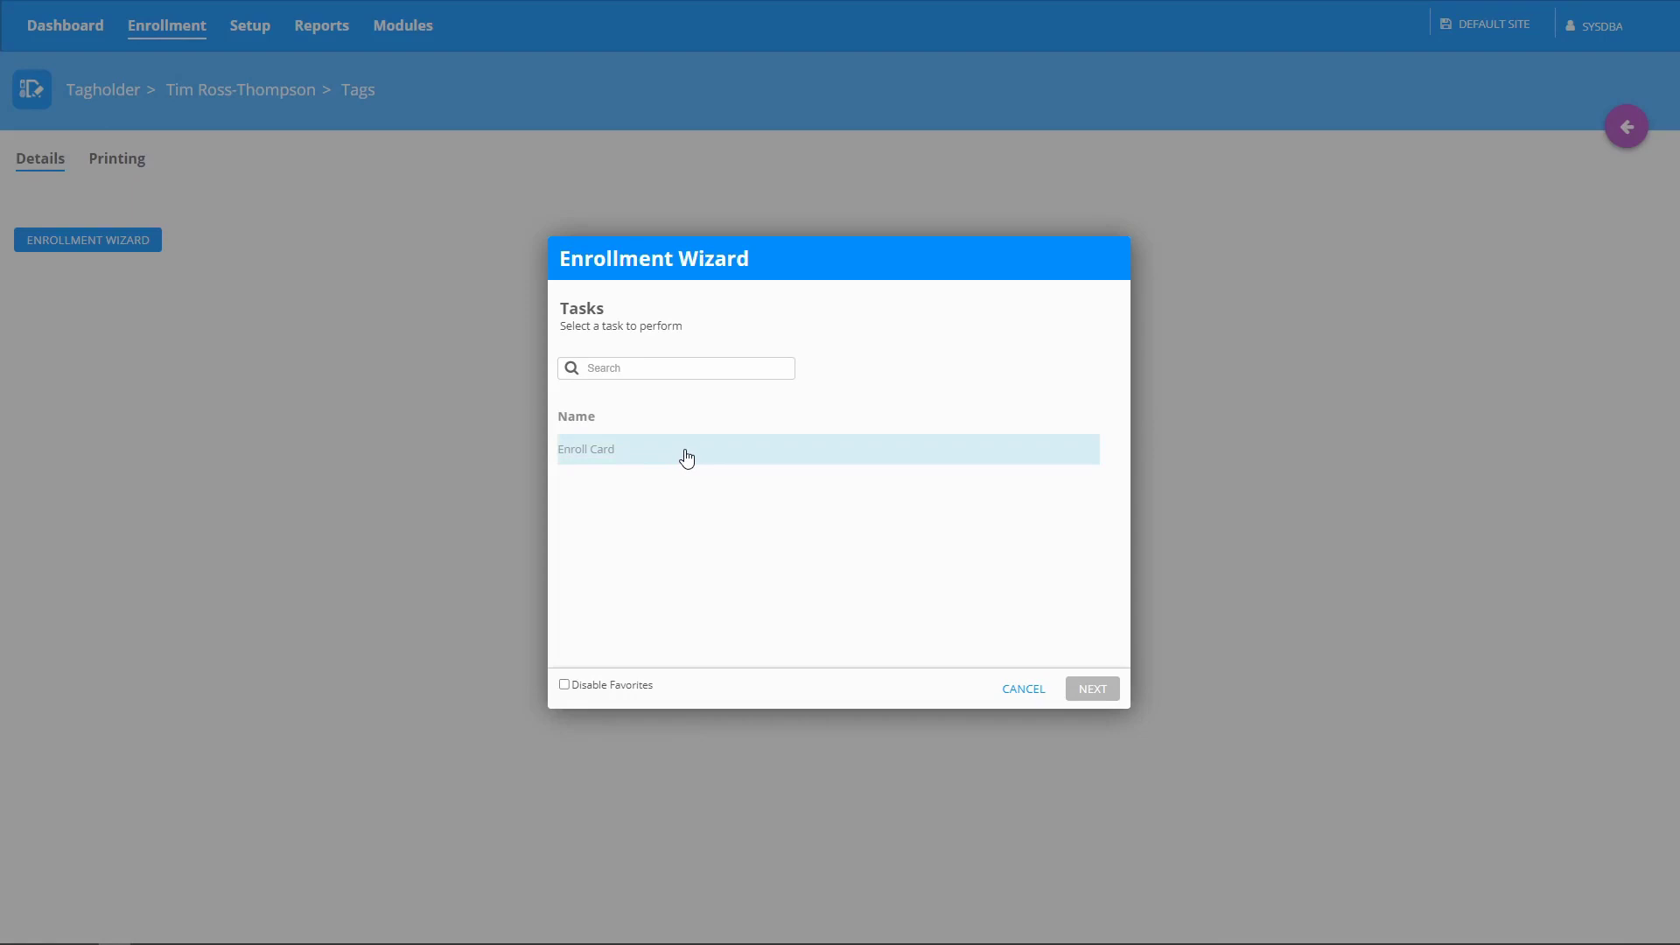
pyautogui.doubleClick(644, 453)
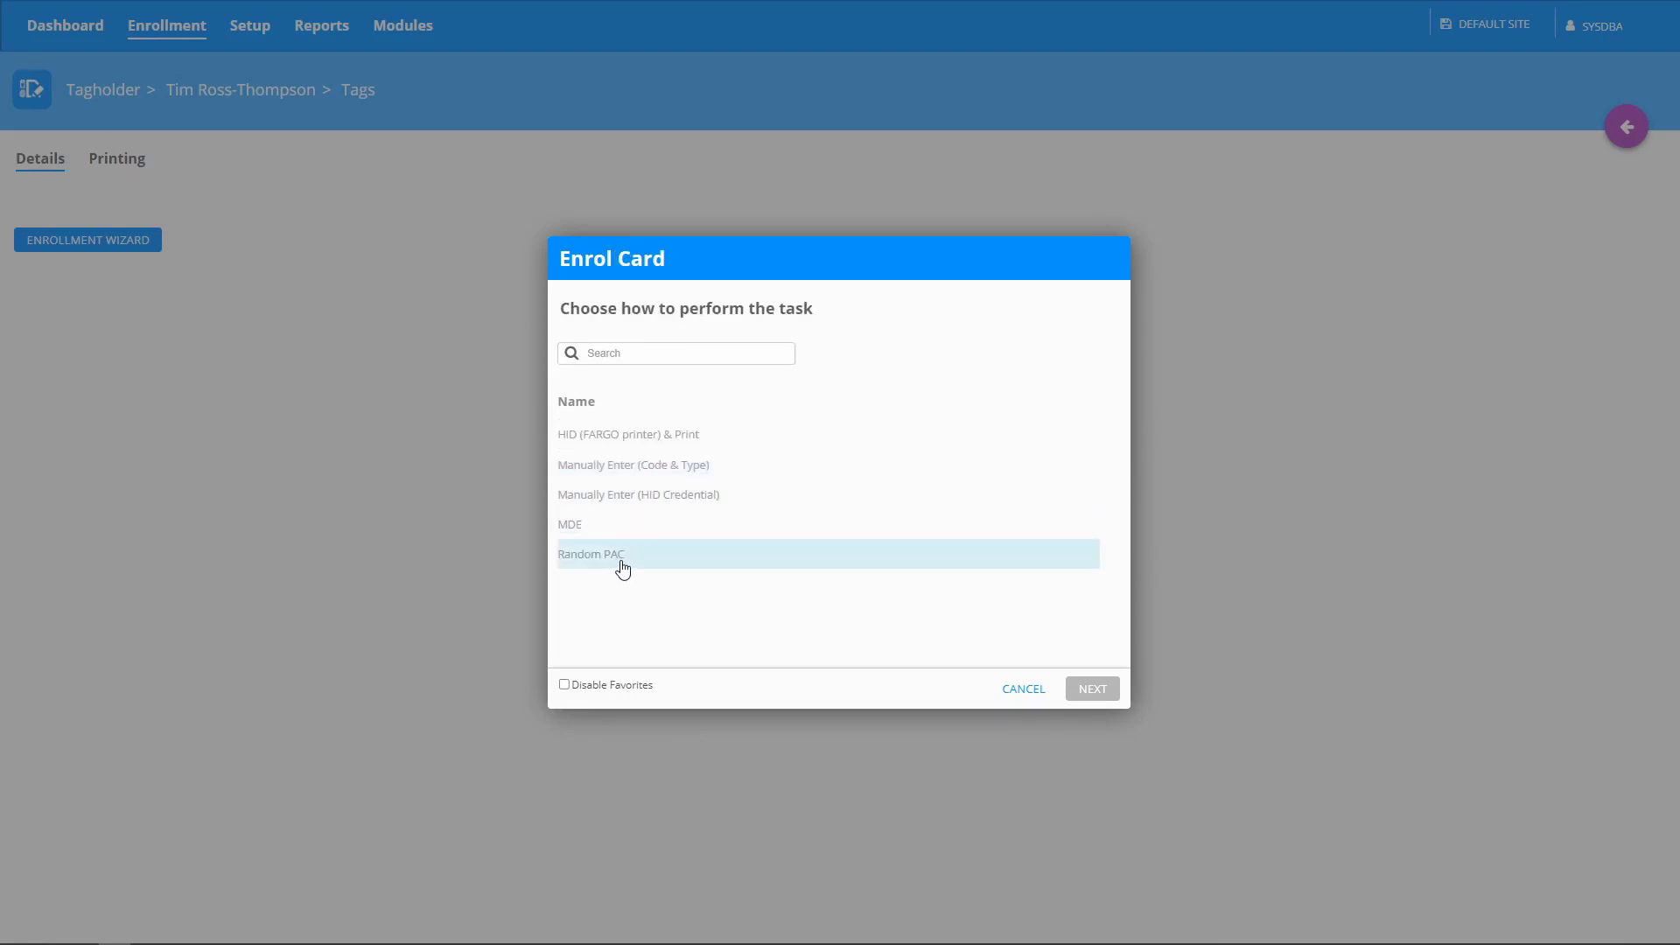
pyautogui.doubleClick(622, 558)
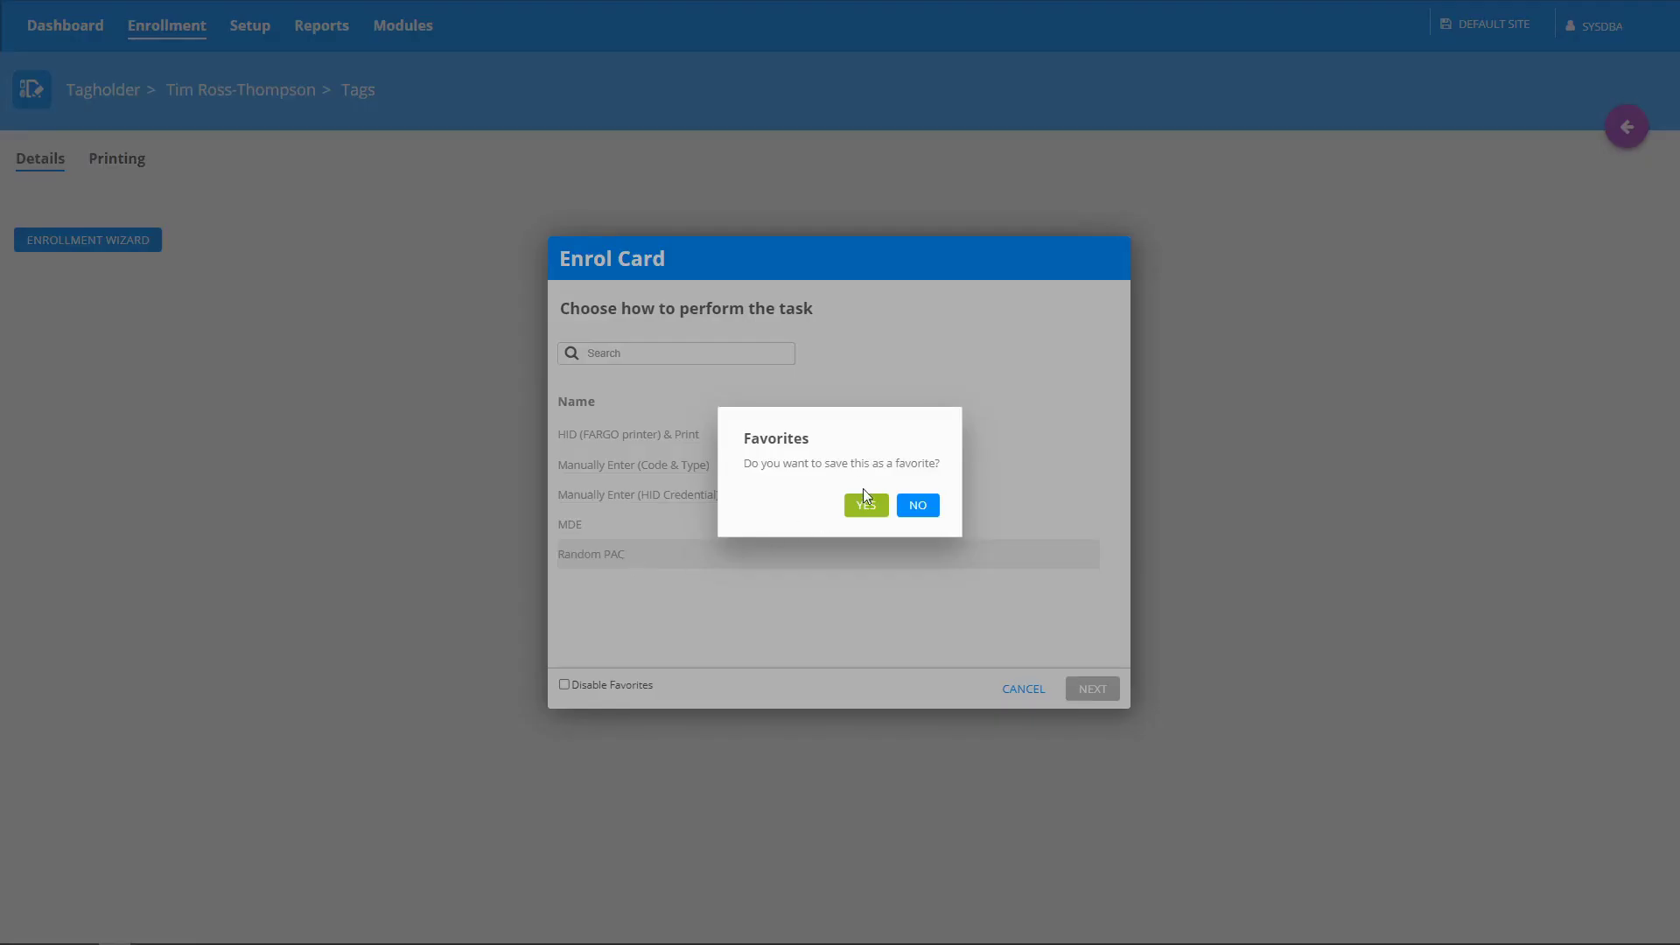
pyautogui.click(918, 506)
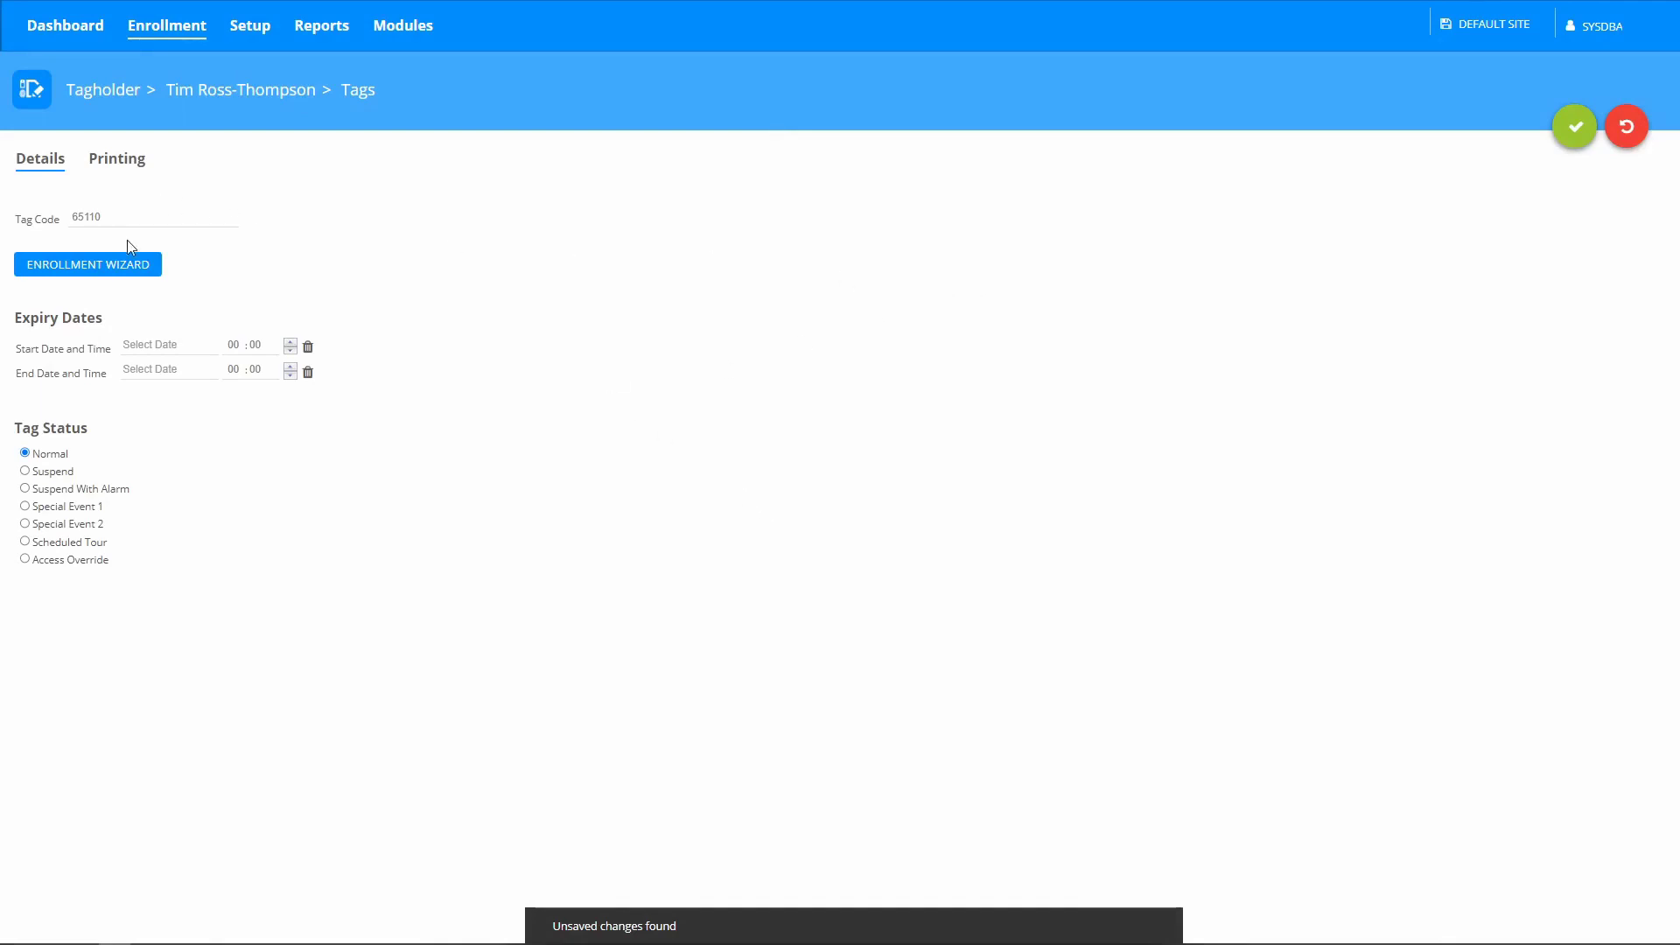
# - Save tag 65110 and start Enrol Face capture on the IDFace reader
pyautogui.click(1573, 126)
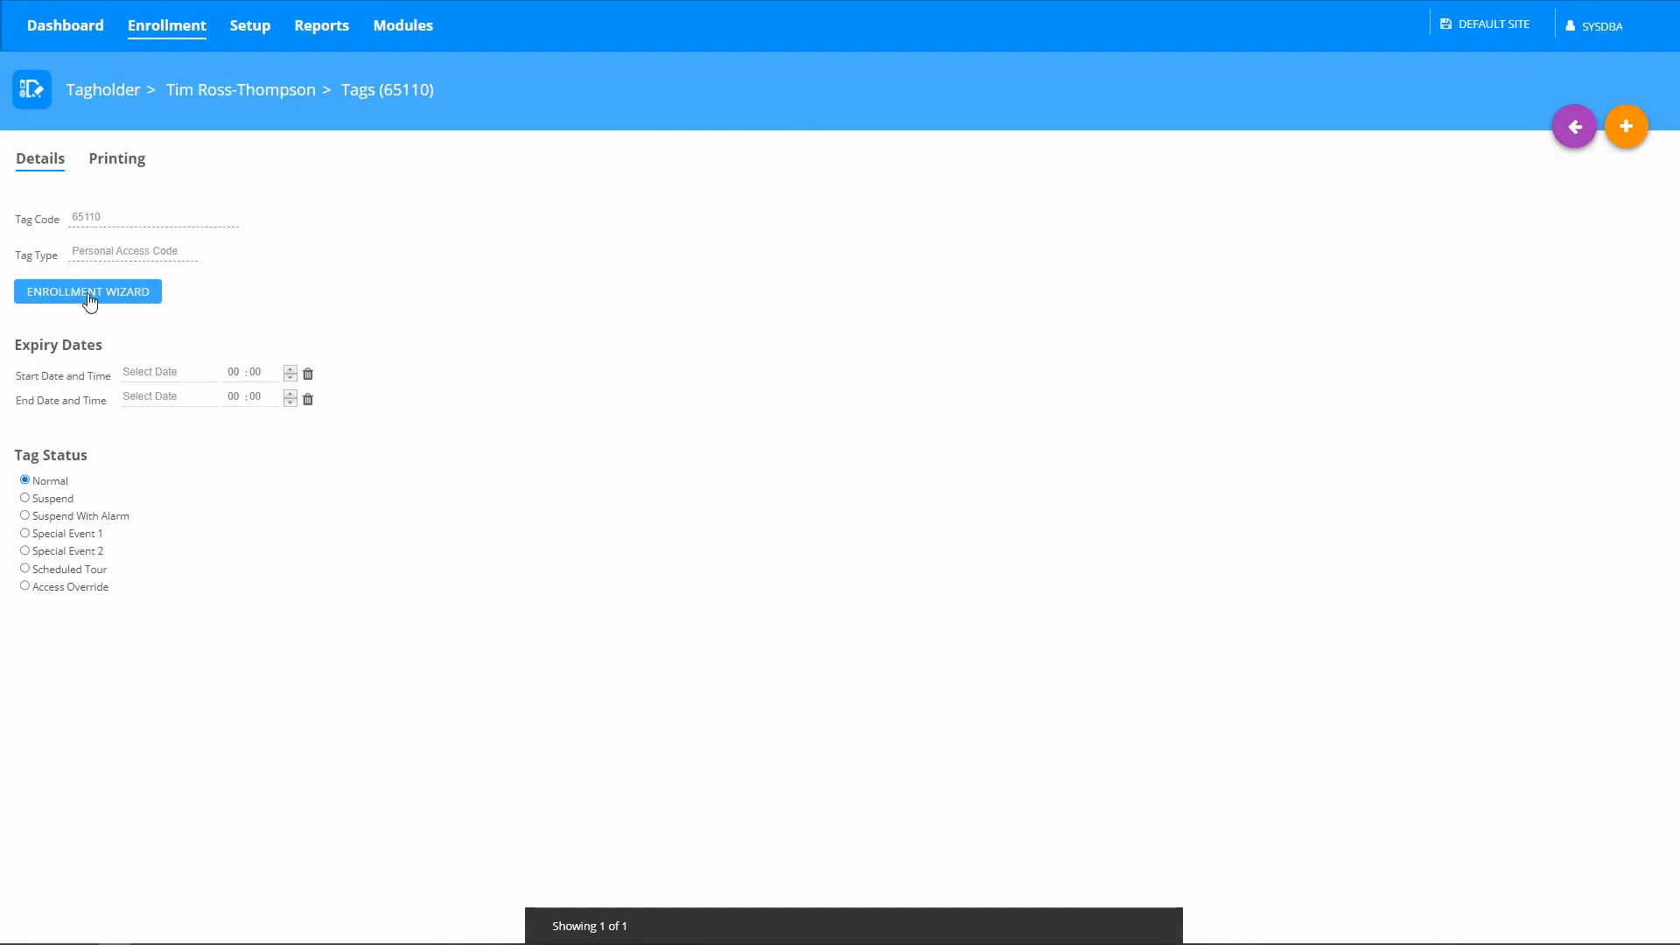
pyautogui.click(89, 294)
pyautogui.click(670, 483)
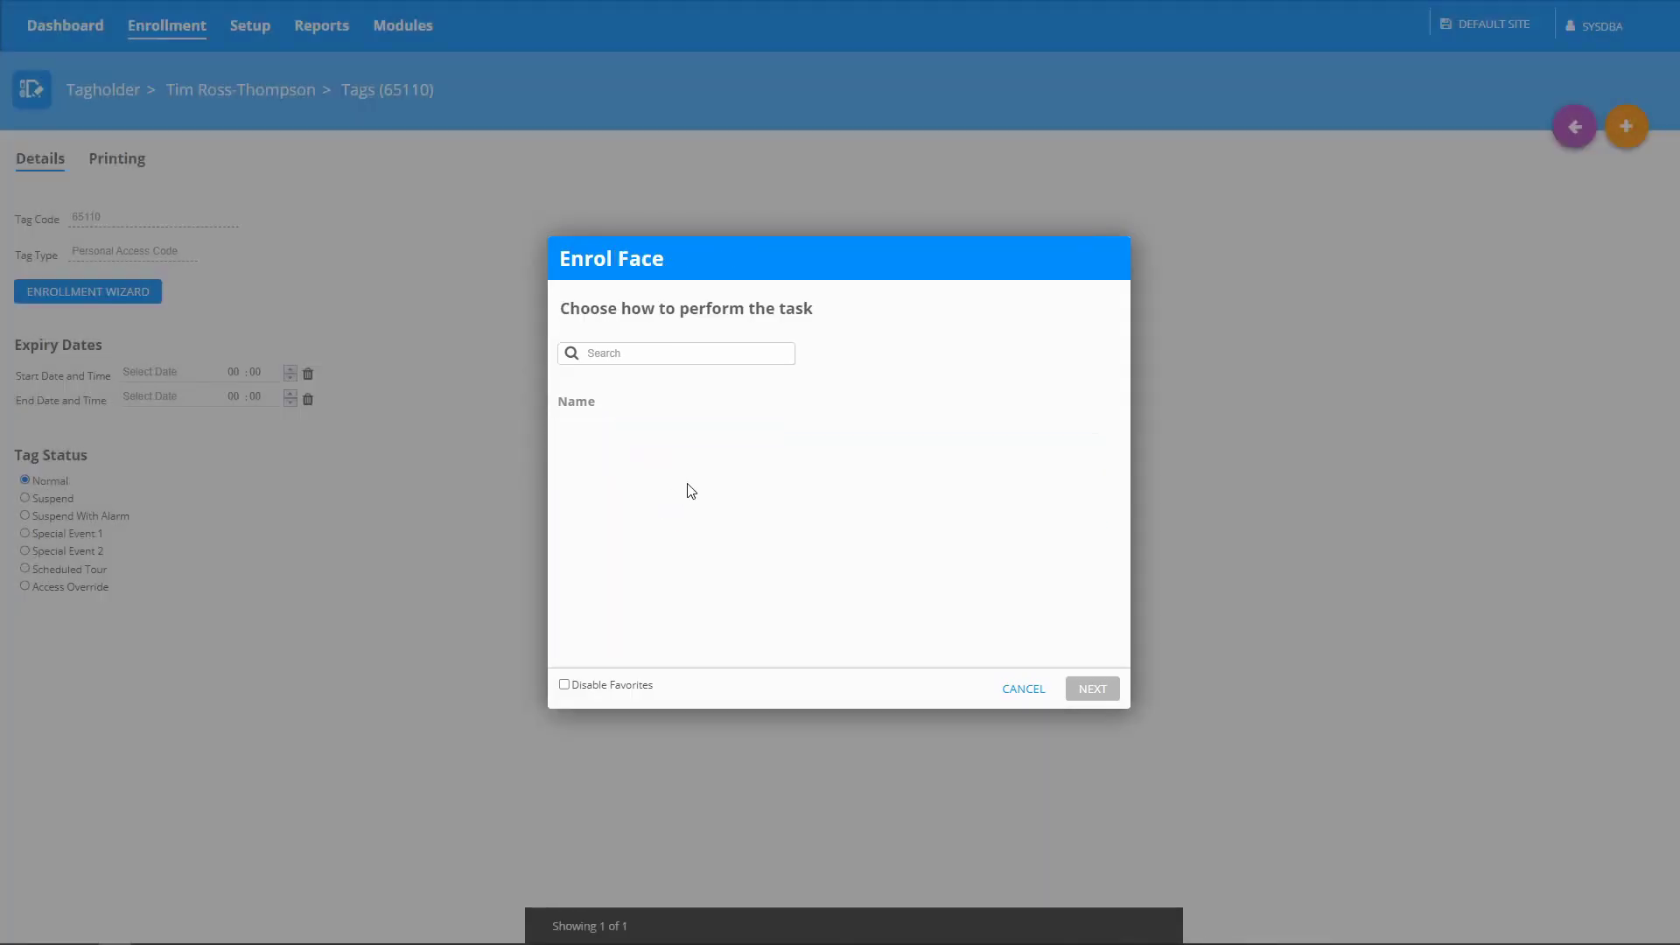
pyautogui.click(647, 438)
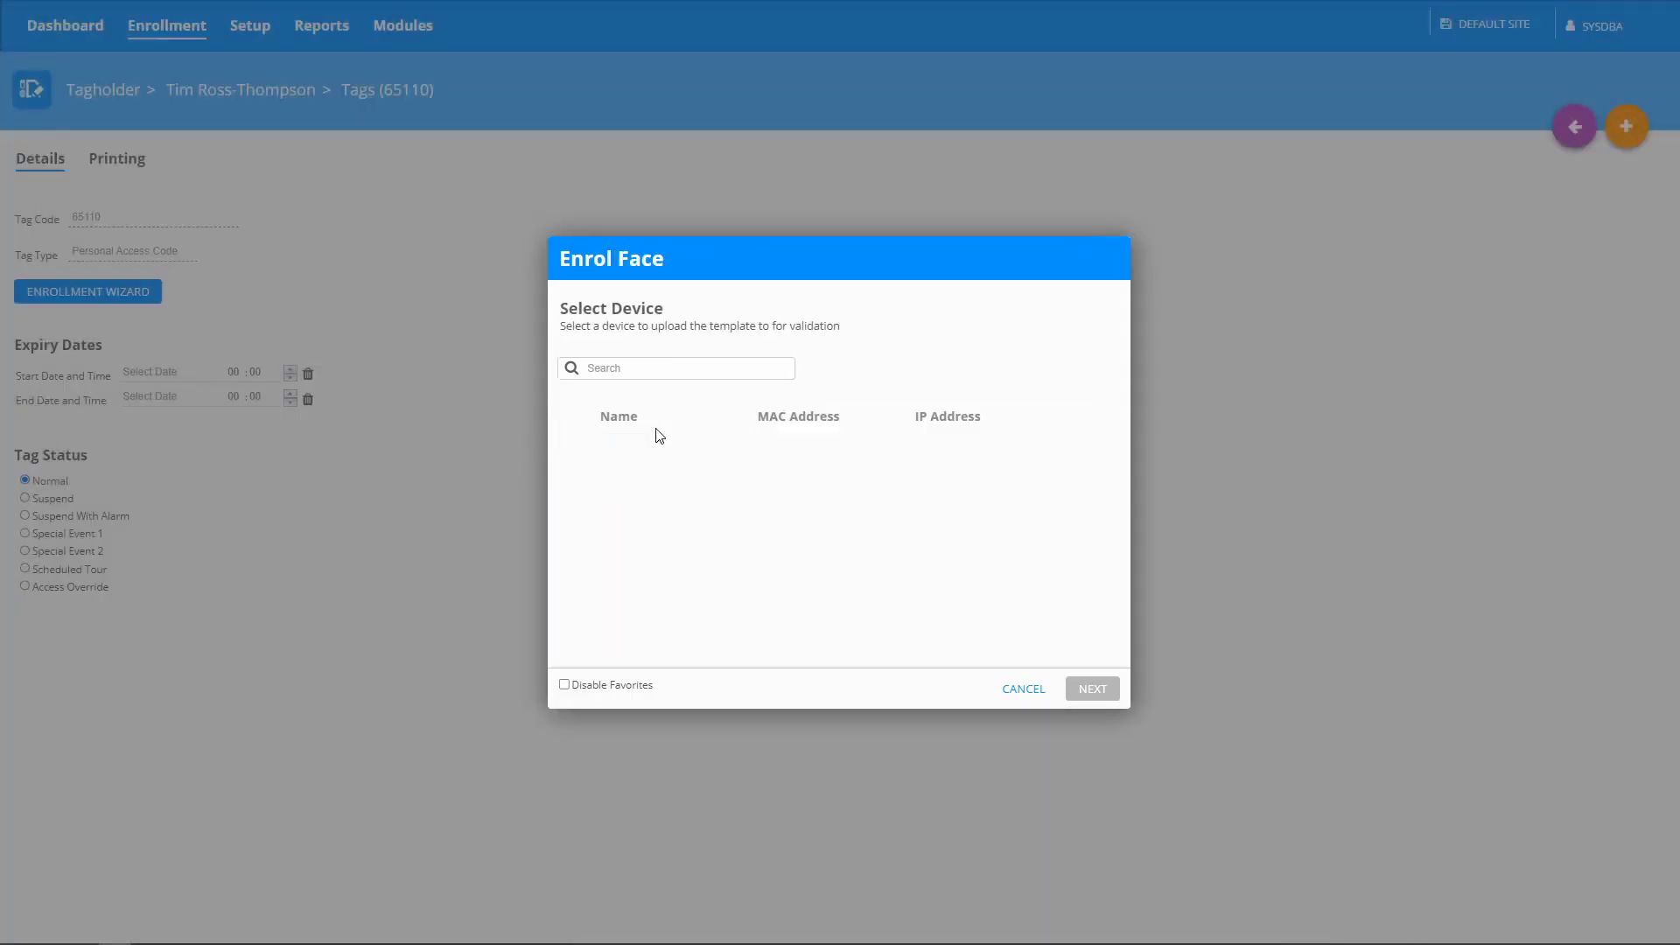
pyautogui.click(680, 449)
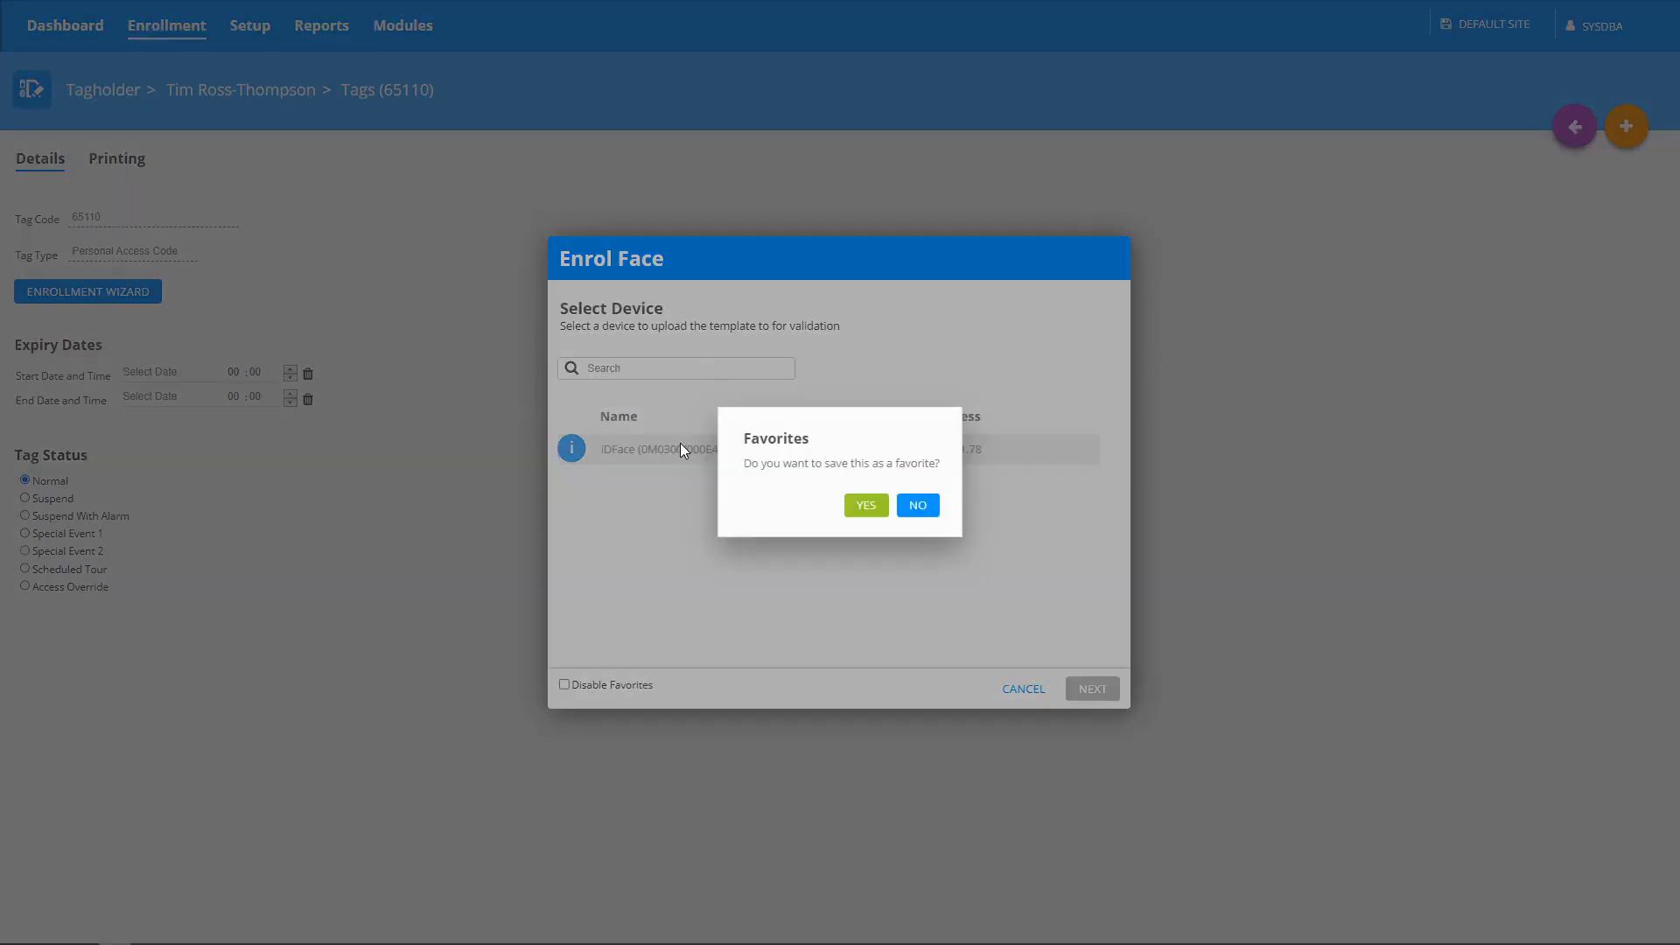
pyautogui.click(916, 506)
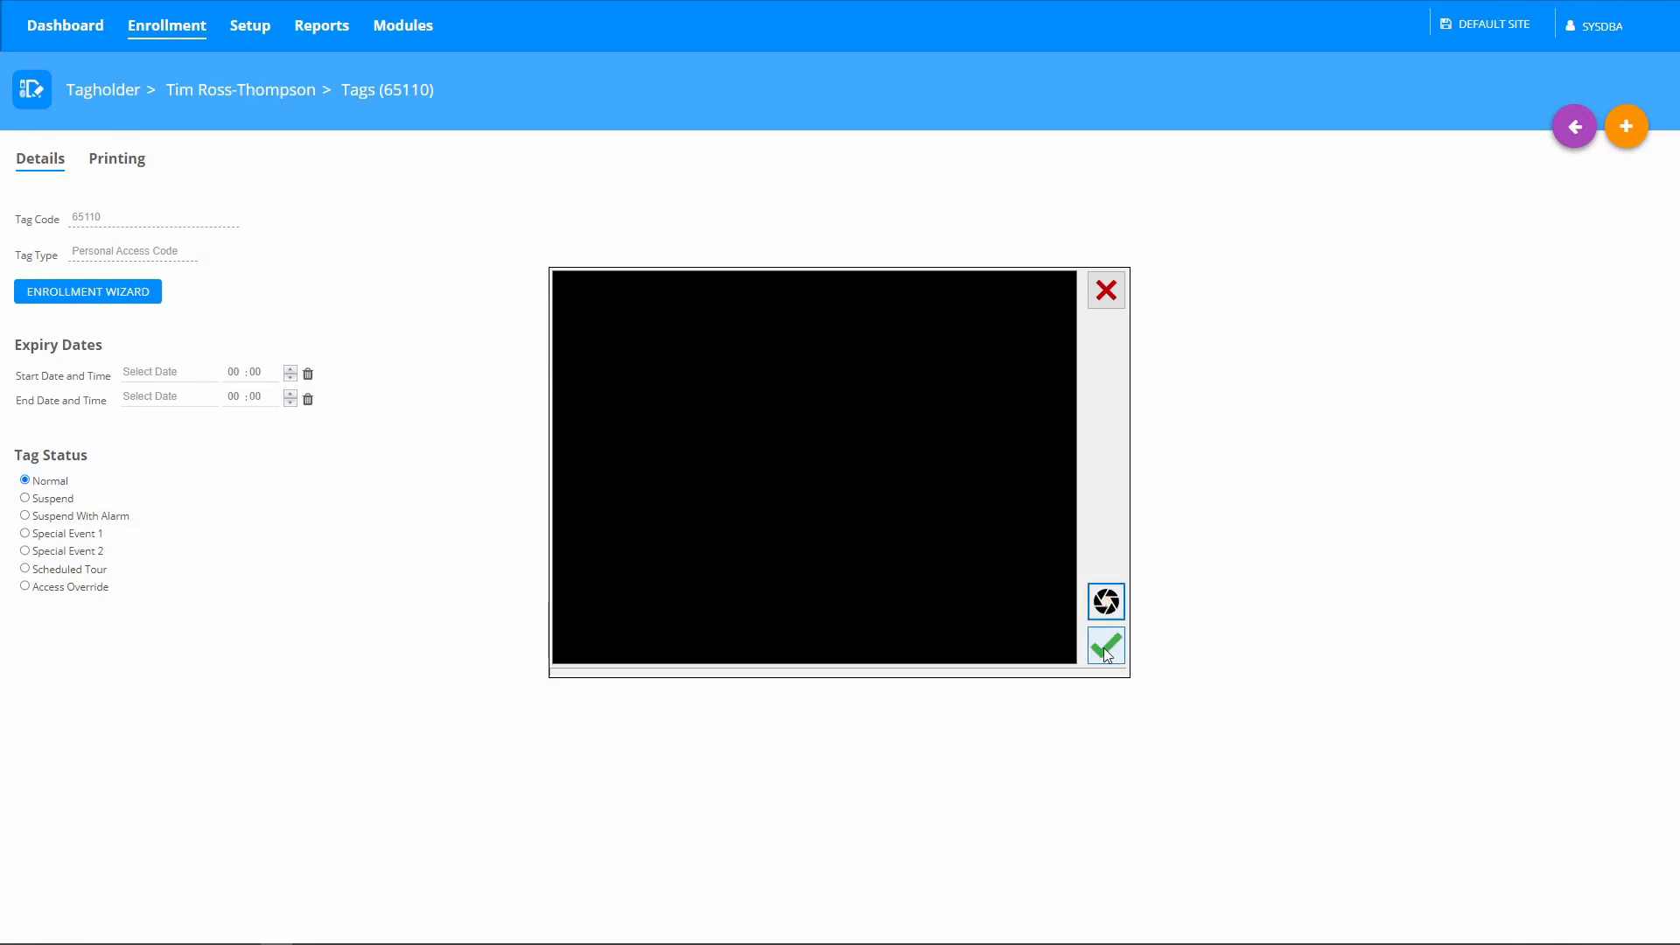
# - Accept the captured face template and save tag 65110 with it
pyautogui.click(1104, 646)
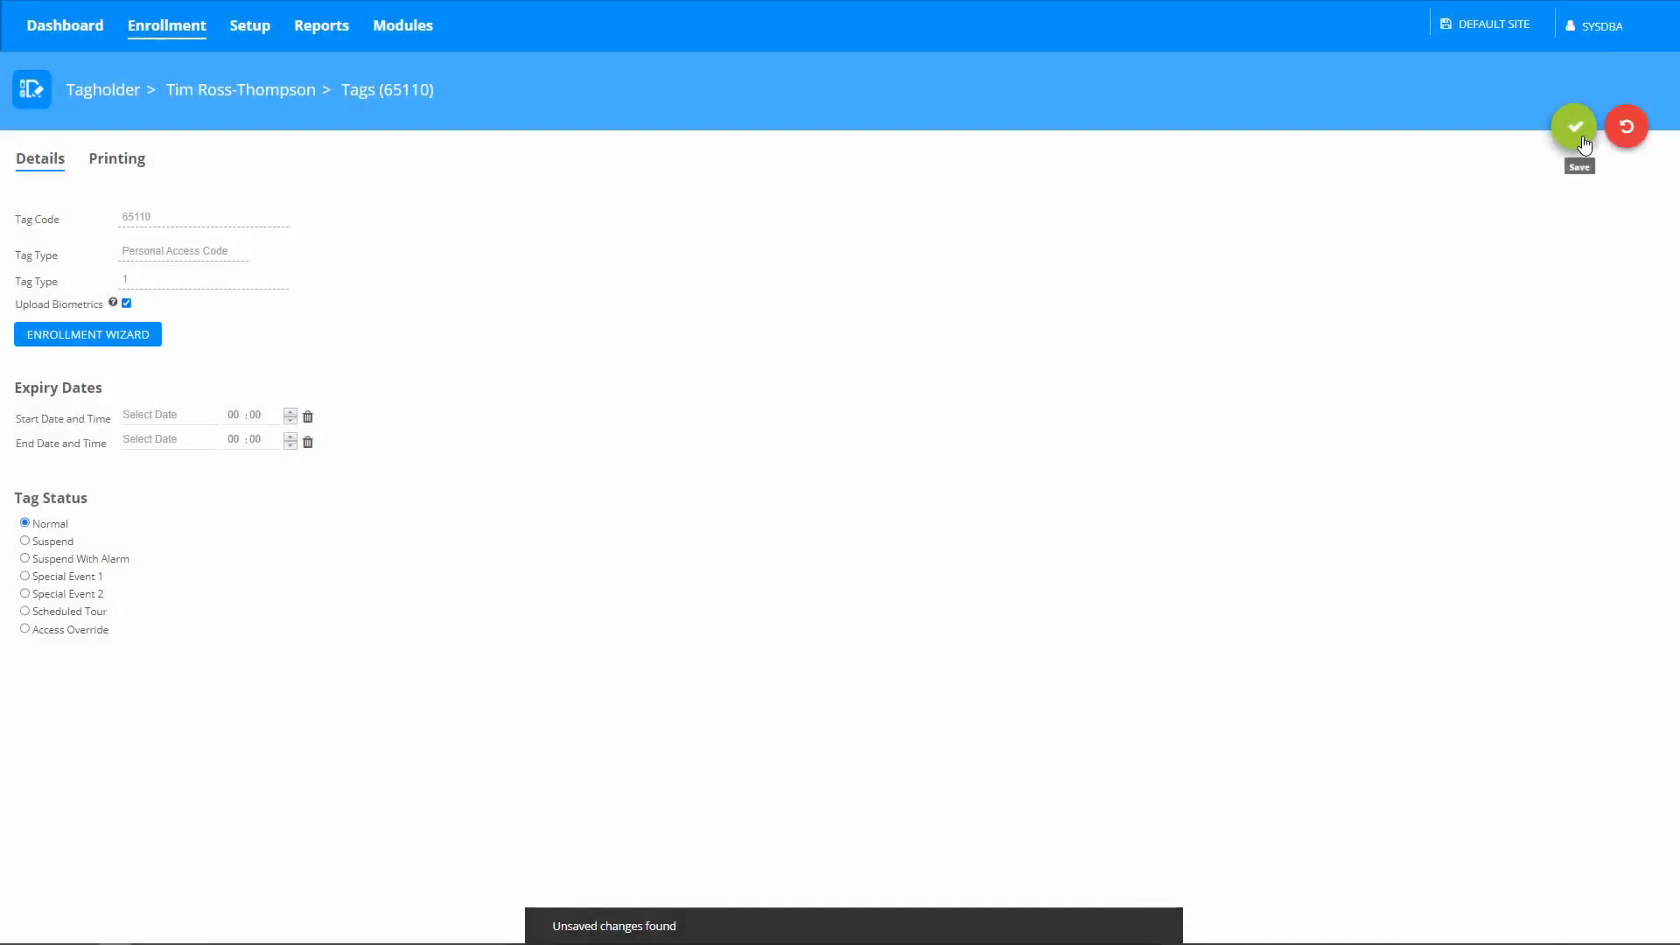
pyautogui.click(1576, 127)
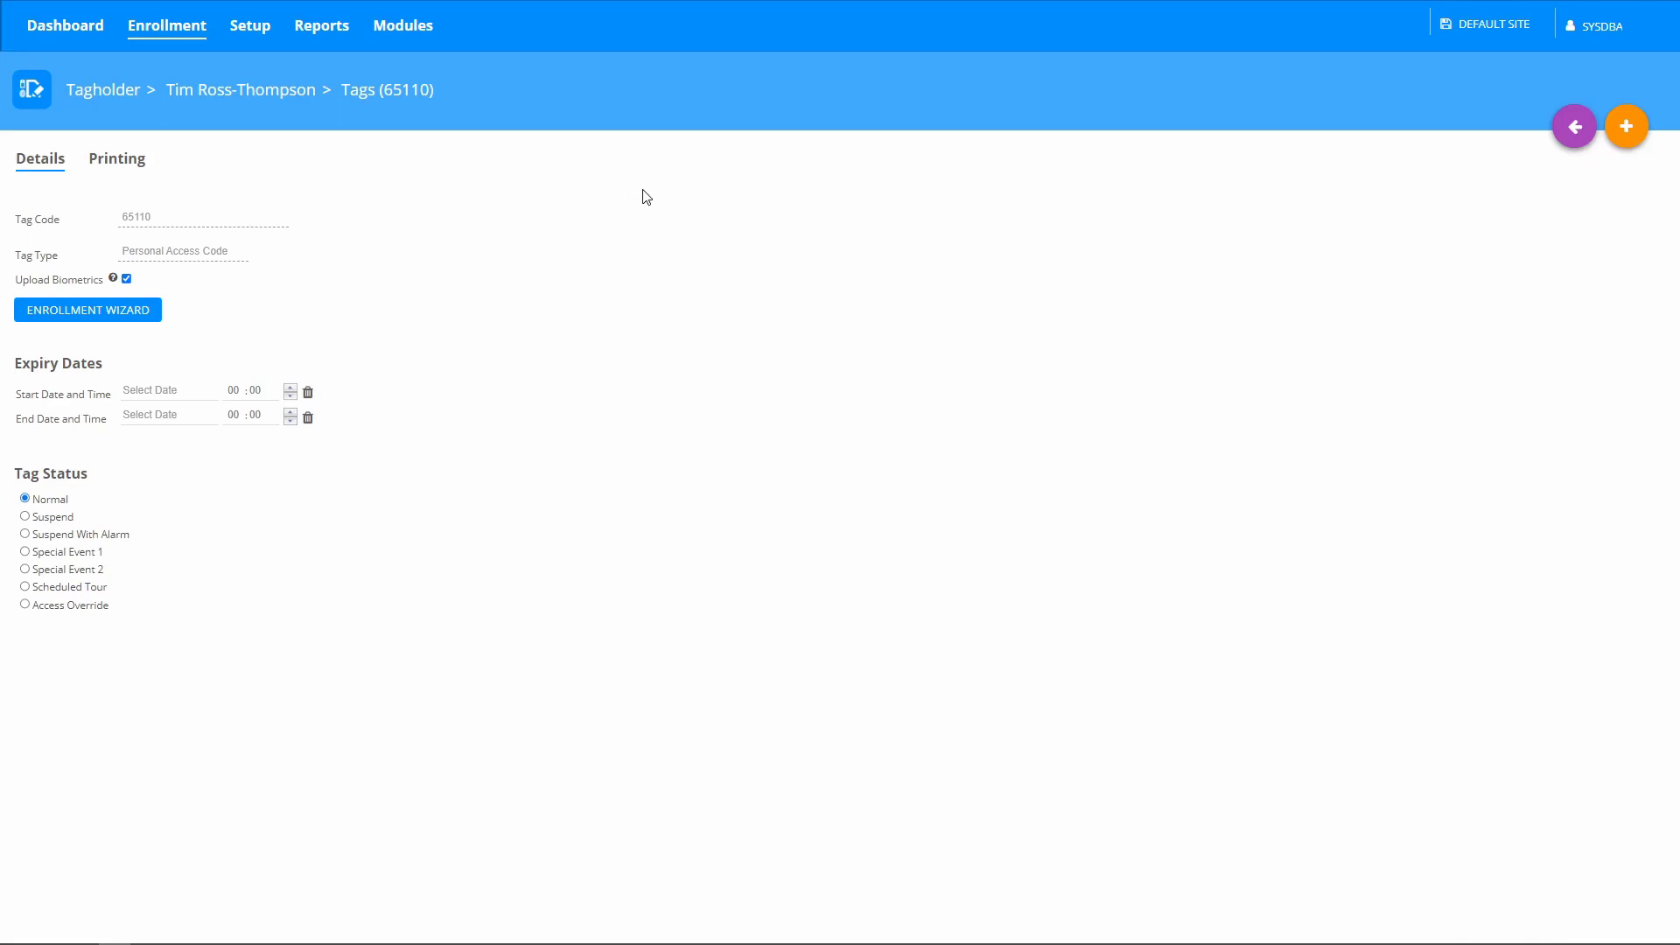
# - Open the Dashboard's Transactions tab to find tag 65110's Allowed Normal Out event
pyautogui.click(64, 25)
pyautogui.click(139, 89)
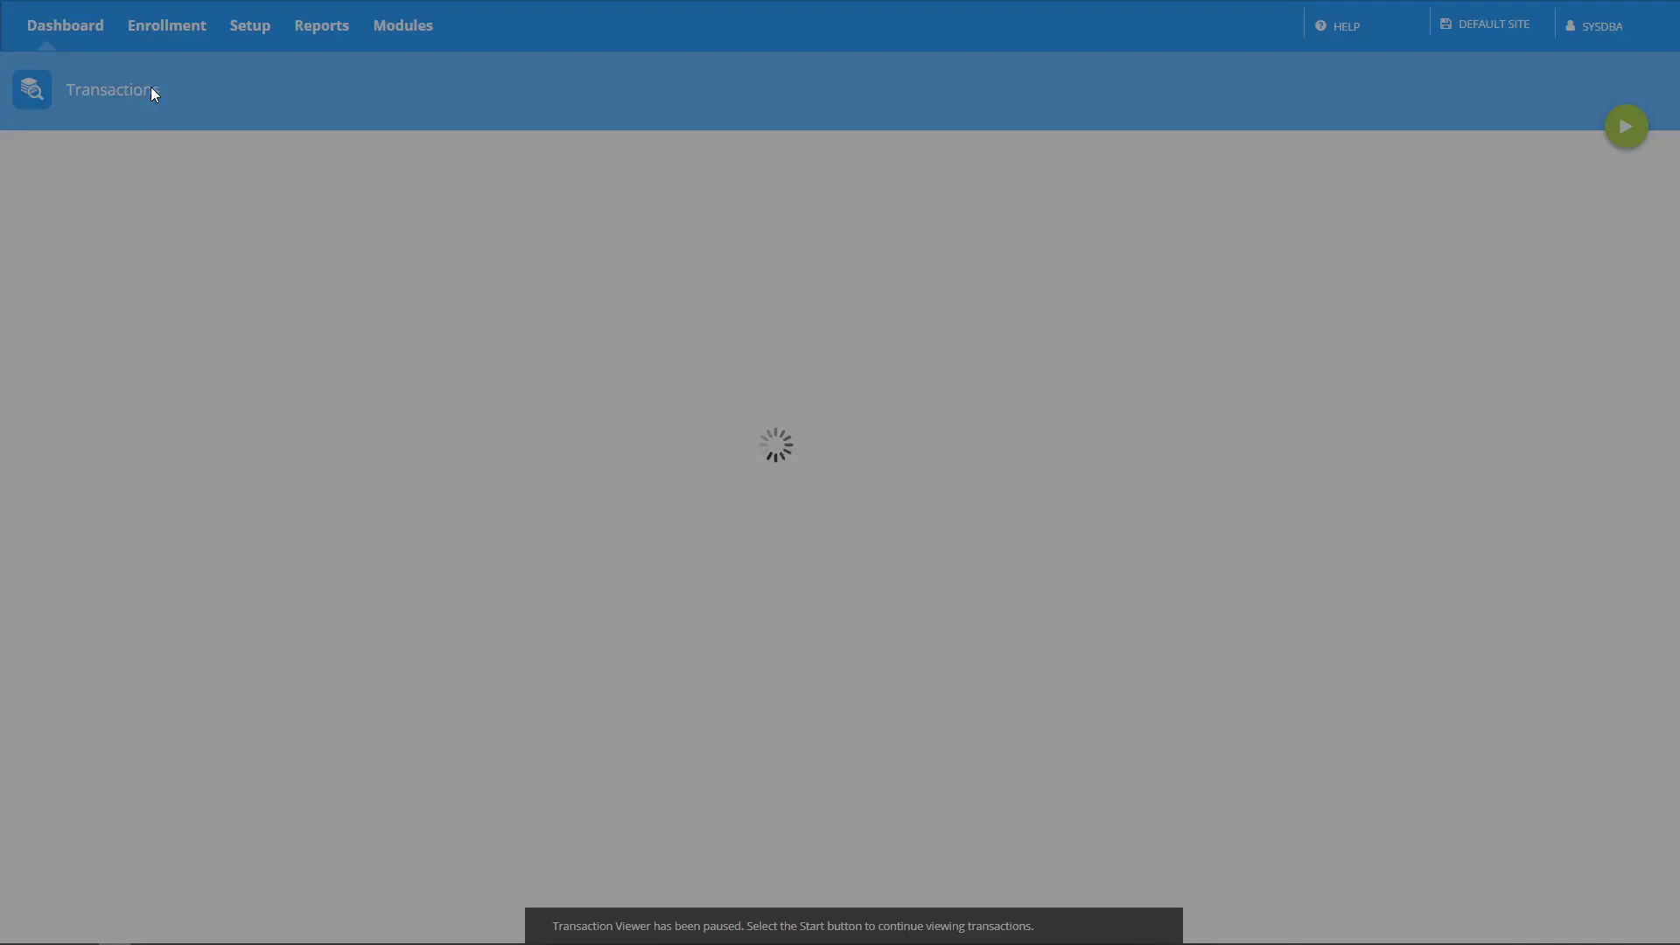